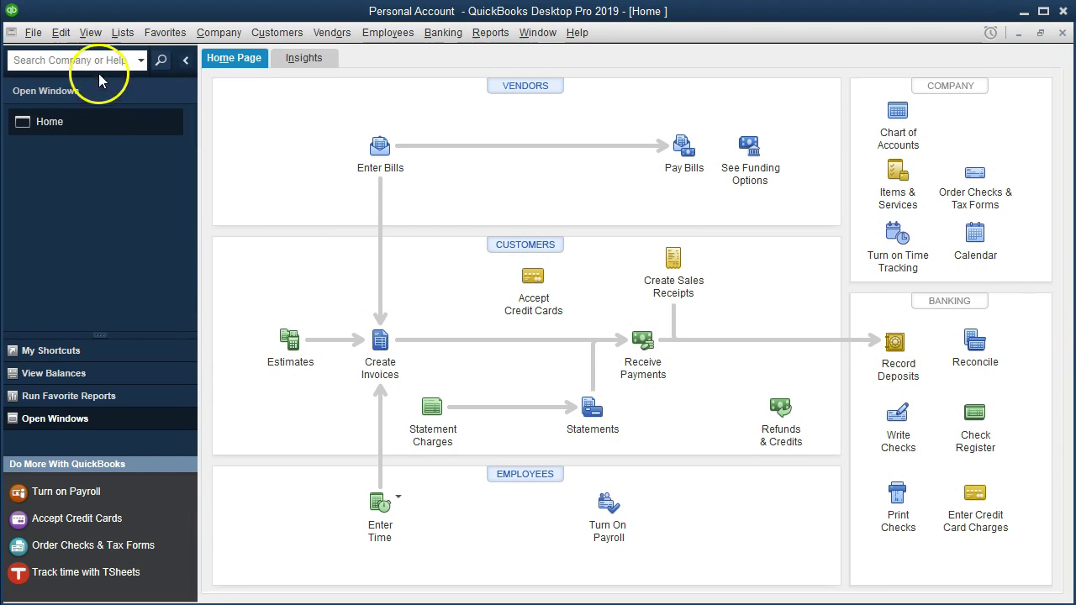
# Step: Open the register of the checking account
pyautogui.click(89, 33)
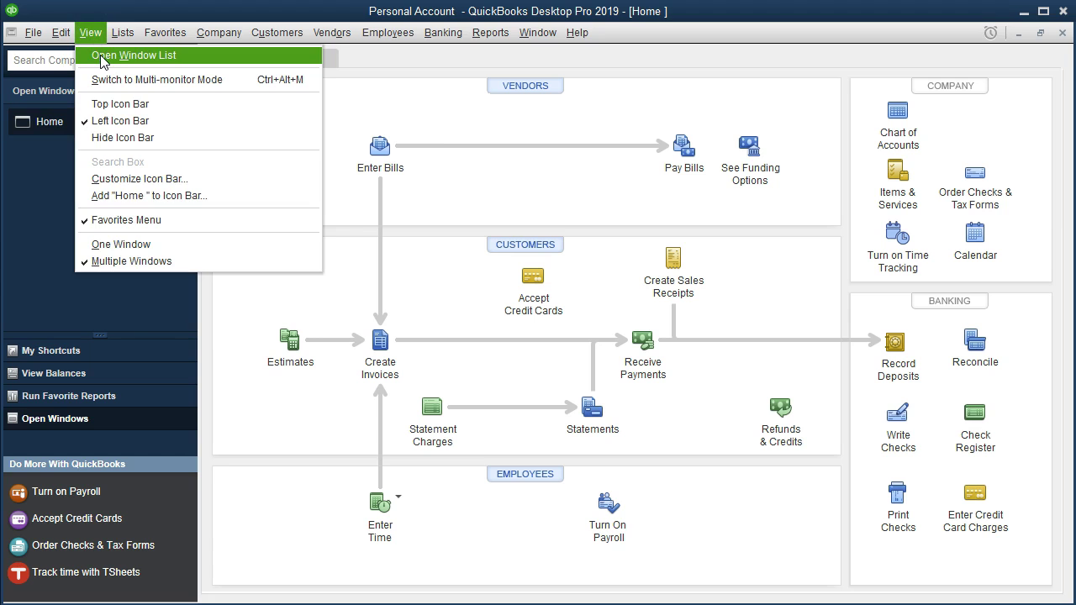
pyautogui.click(219, 33)
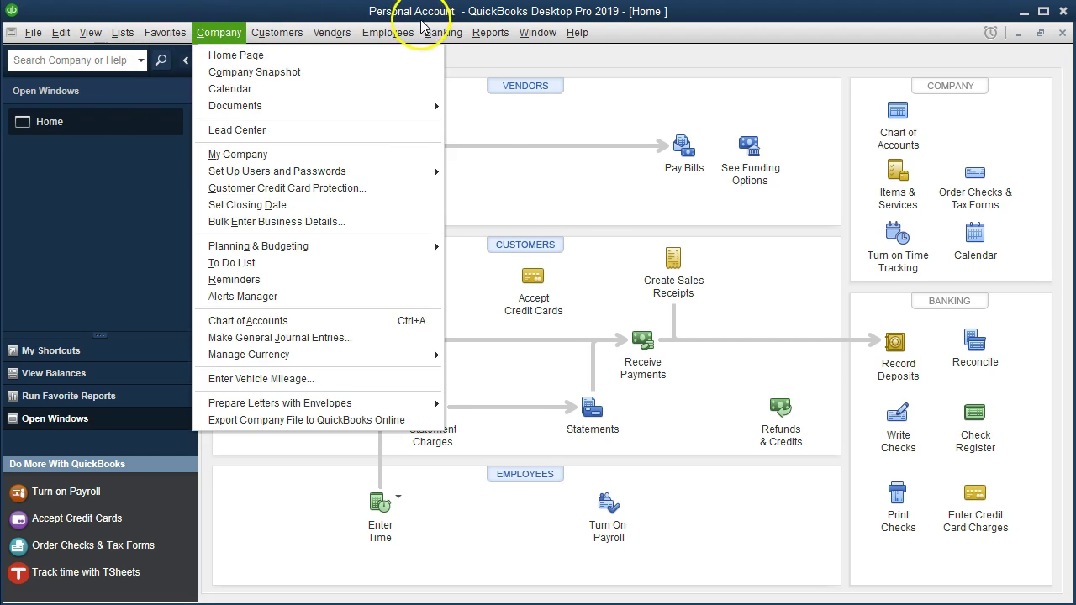
pyautogui.moveTo(444, 30)
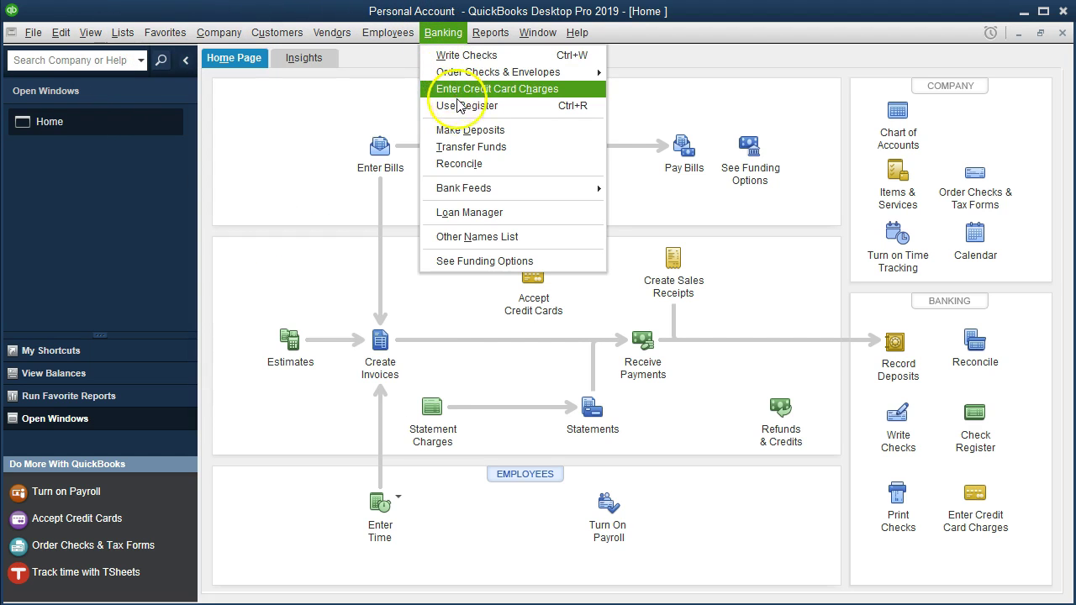
pyautogui.click(521, 106)
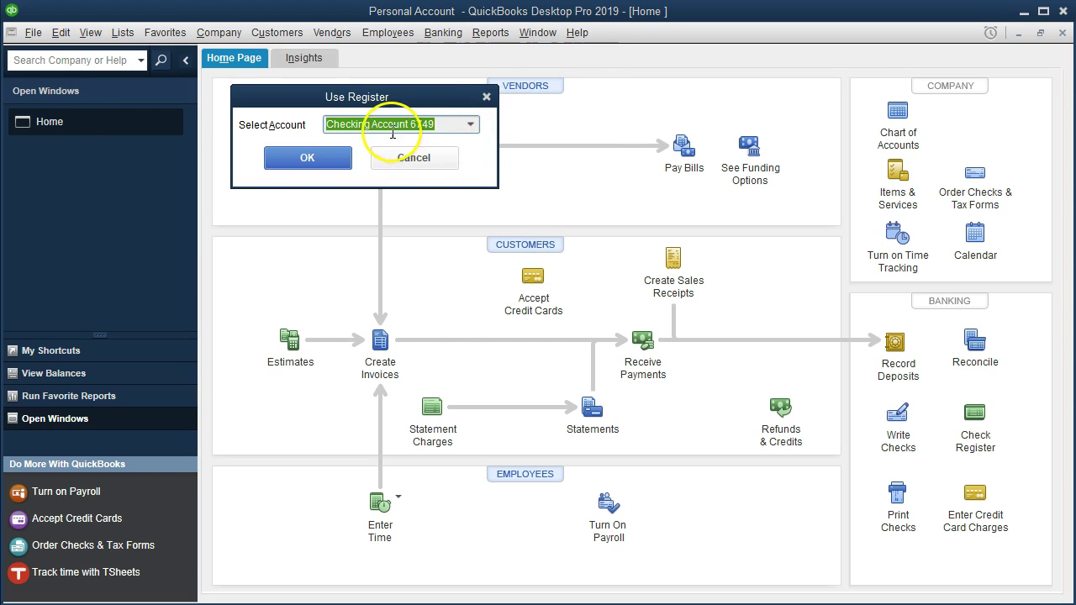
pyautogui.click(345, 168)
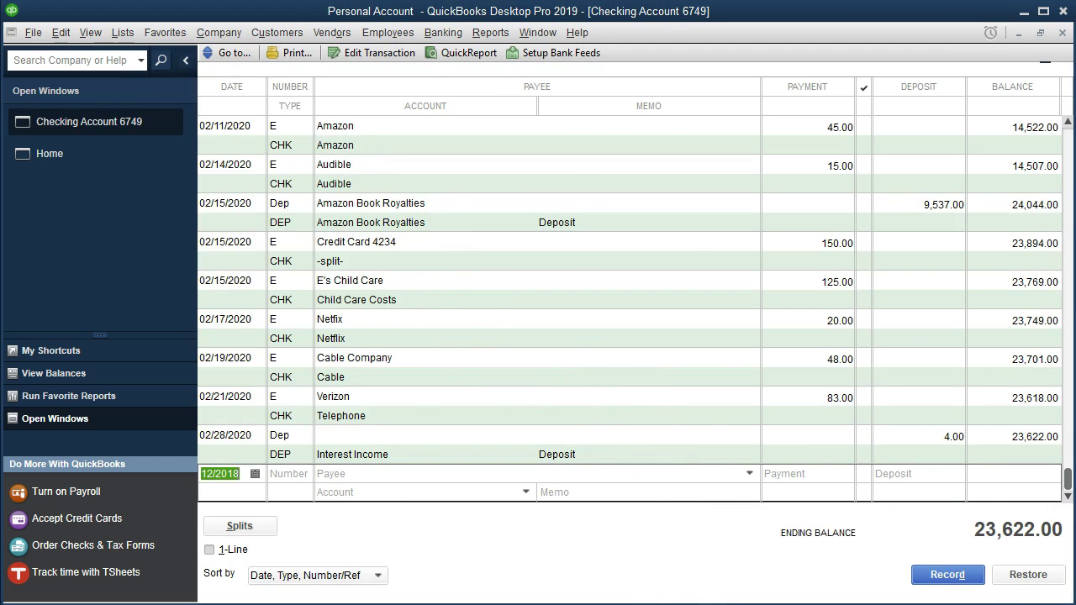
# Step: Switch to Feb Personal Checking.pdf in Acrobat Reader and examine the February deposits and the checks and withdrawals not yet highlighted
pyautogui.hotkey('alt', 'Tab')
pyautogui.scroll(9, 541, 494)
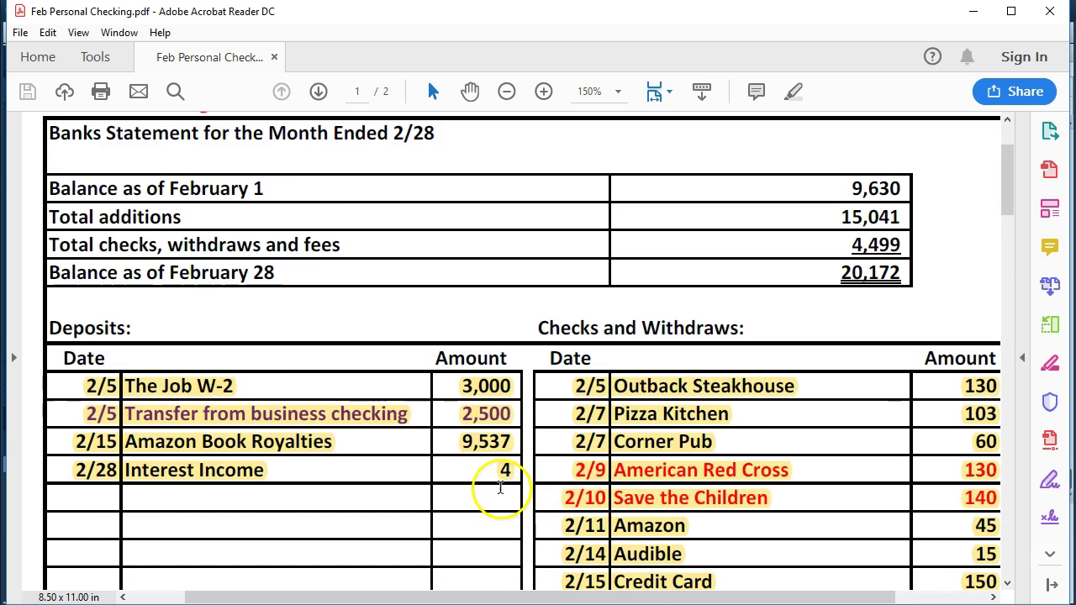
pyautogui.scroll(-5, 782, 481)
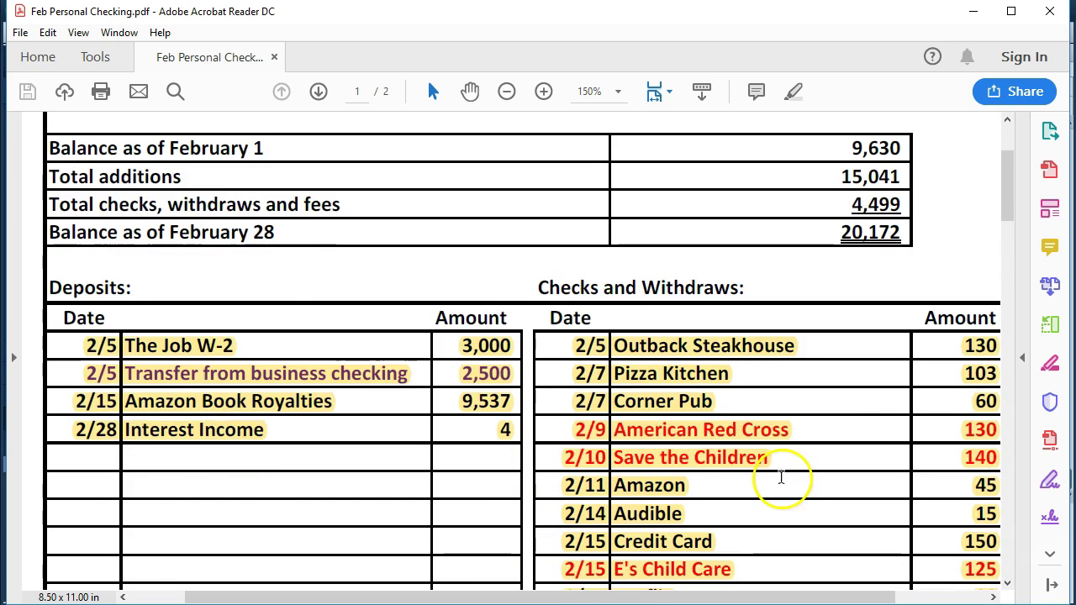
pyautogui.scroll(-3, 782, 484)
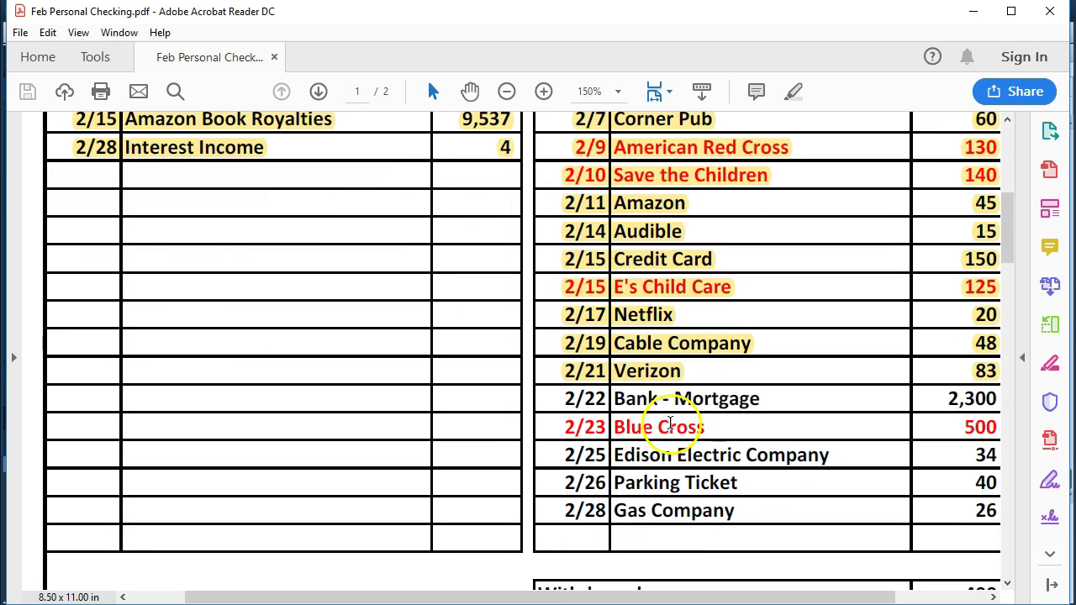
pyautogui.moveTo(767, 597); pyautogui.dragTo(829, 597)
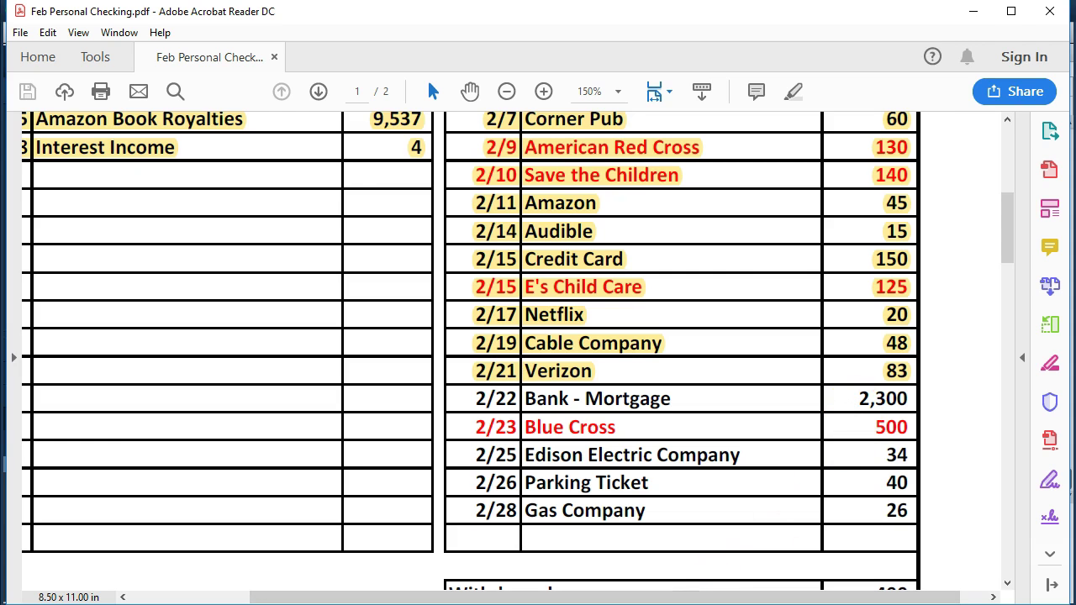
# Step: Switch back to QuickBooks and start a new checking register entry dated 02/22/2020 with number E
pyautogui.hotkey('alt', 'Tab')
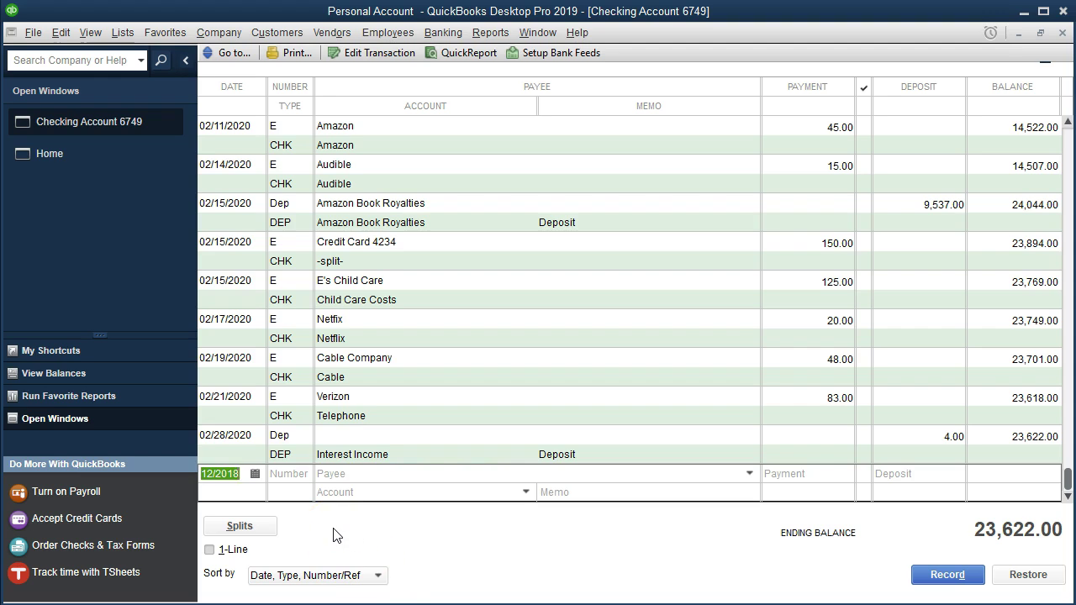
pyautogui.write('0222')
pyautogui.press('Tab')
pyautogui.click(229, 473)
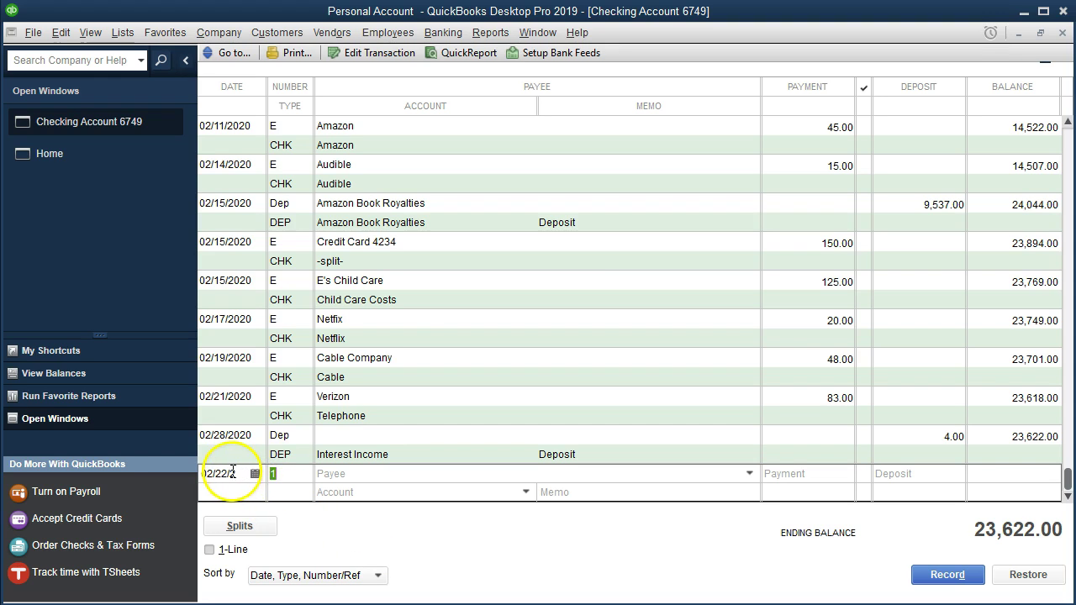
pyautogui.press('Tab')
pyautogui.write('E')
pyautogui.press('Tab')
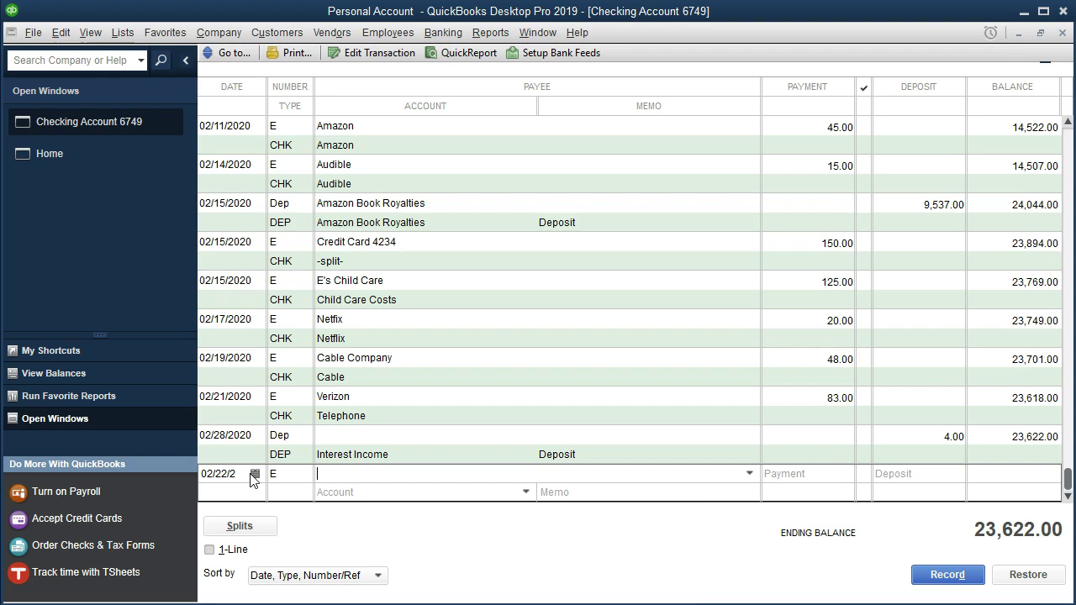
# Step: Complete the entry with payee Bank - Mortgage, a payment of 2,300.00 and account Mortgage Expense, and record it
pyautogui.write('Bank - Mortgage')
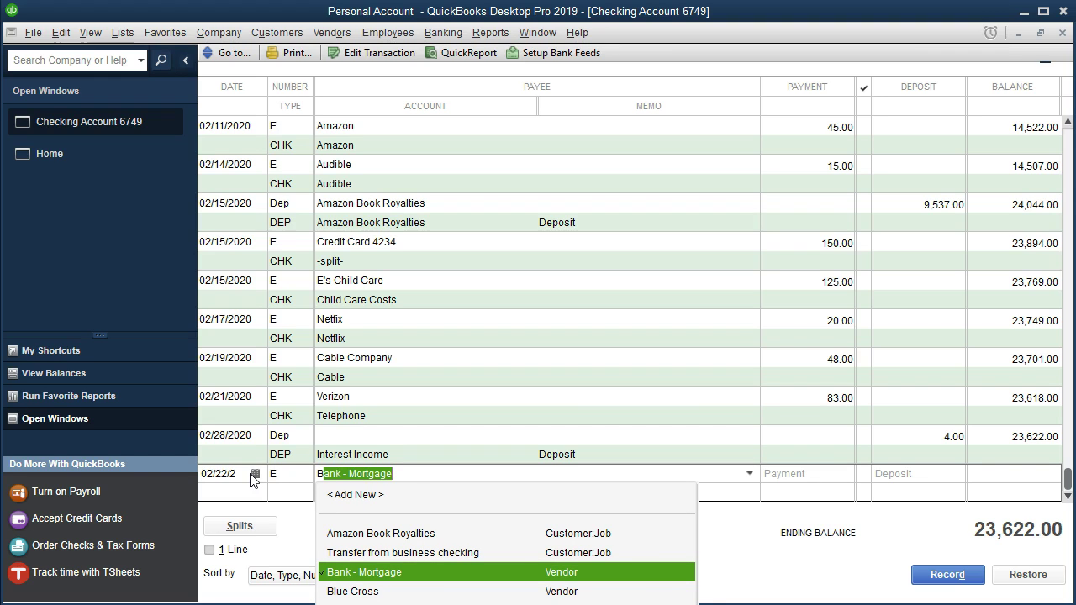
pyautogui.press('Tab')
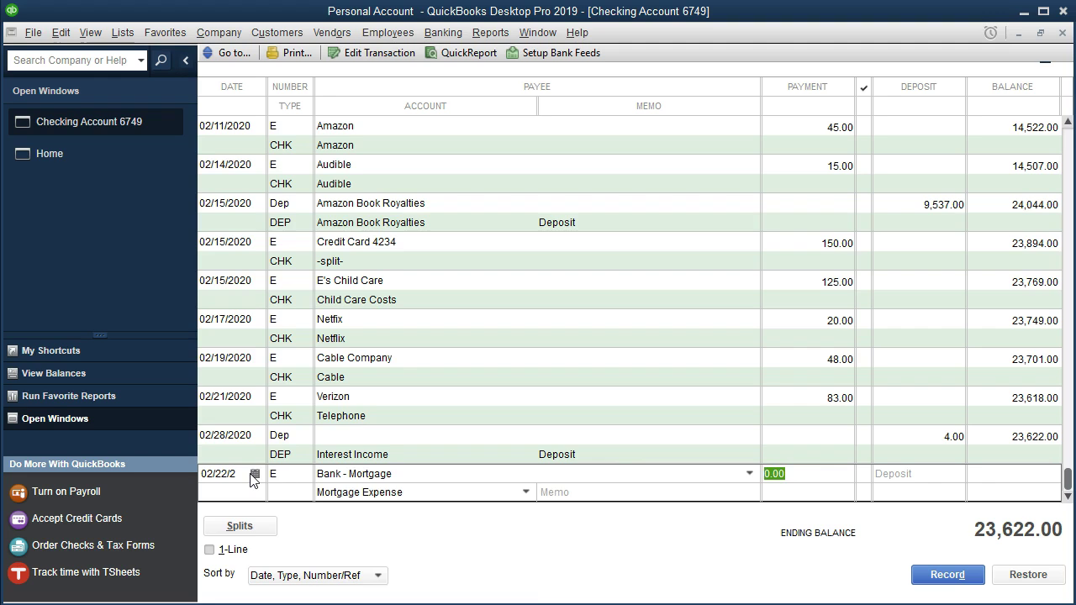
pyautogui.write('2300')
pyautogui.press('Tab')
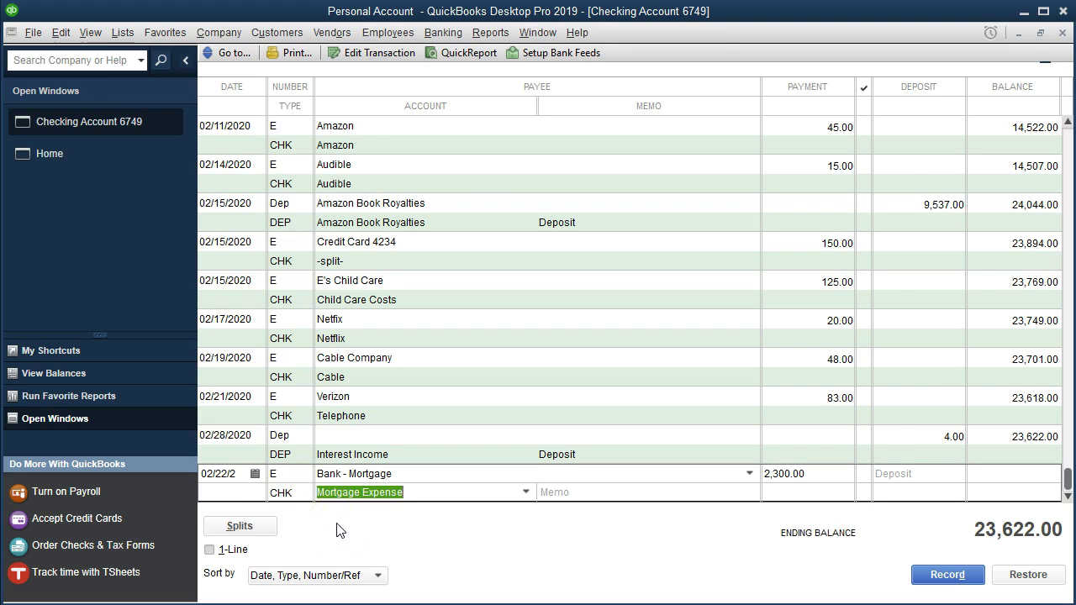
pyautogui.press('Return')
pyautogui.press('Return')
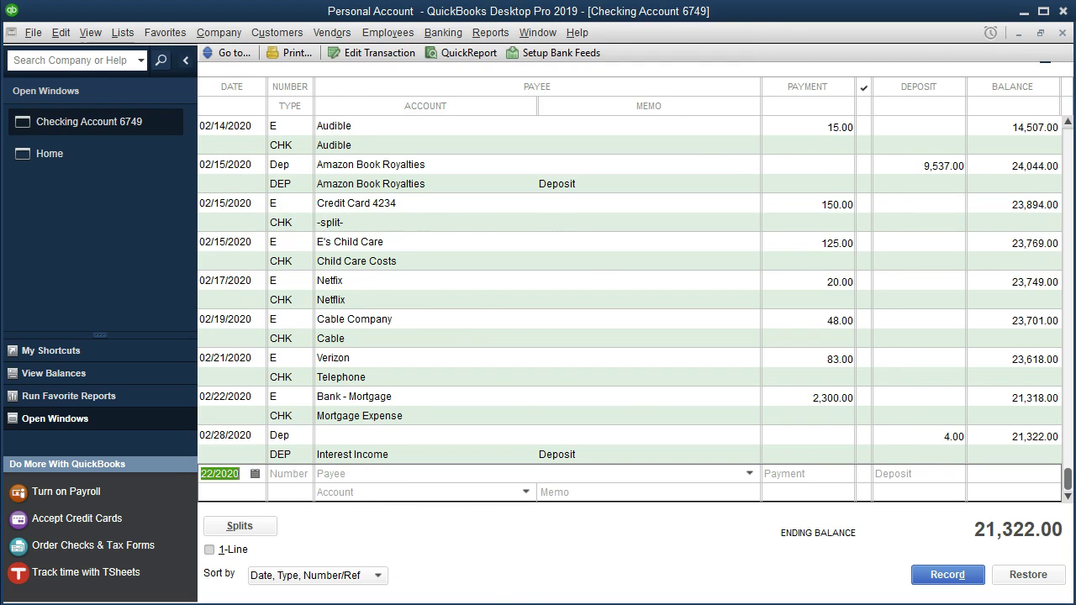
# Step: Switch to the bank statement PDF and highlight the 2/22 Bank - Mortgage withdrawal line, including its amount
pyautogui.hotkey('alt', 'Tab')
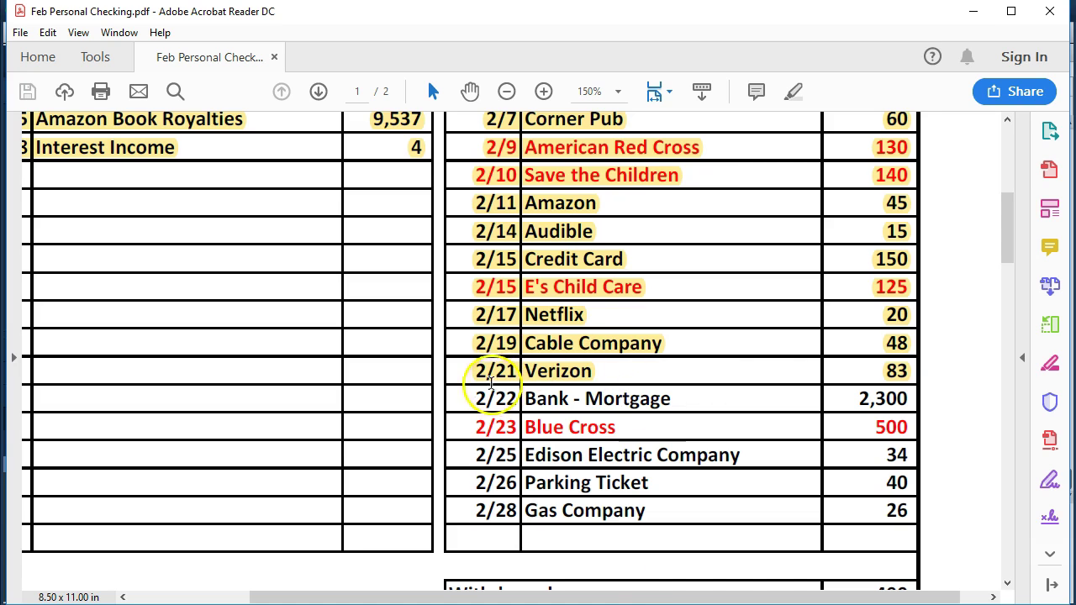
pyautogui.moveTo(477, 397); pyautogui.dragTo(890, 400)
pyautogui.rightClick(890, 400)
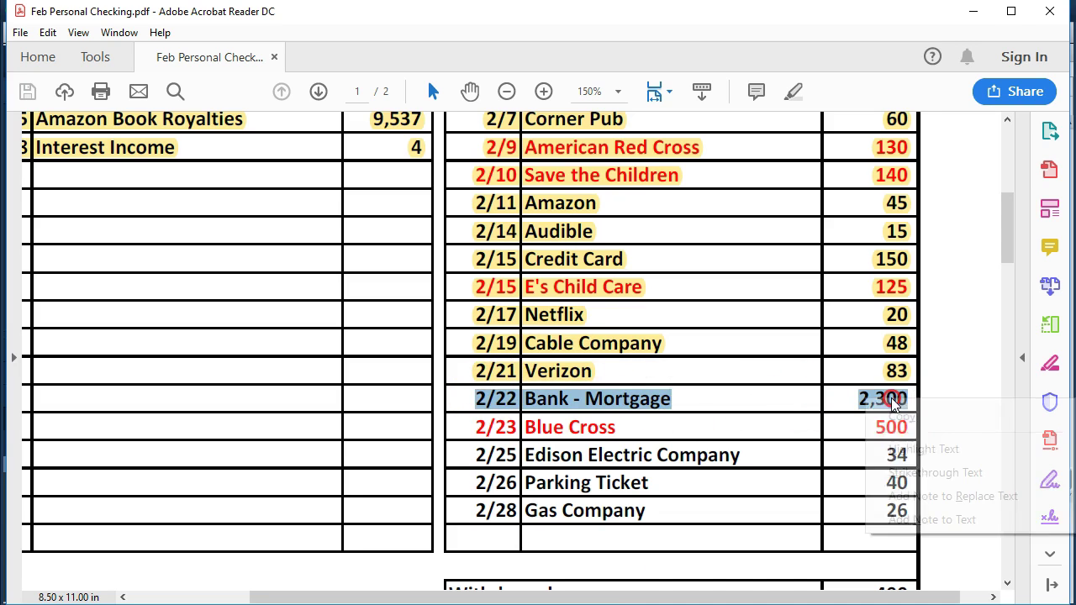
pyautogui.click(899, 452)
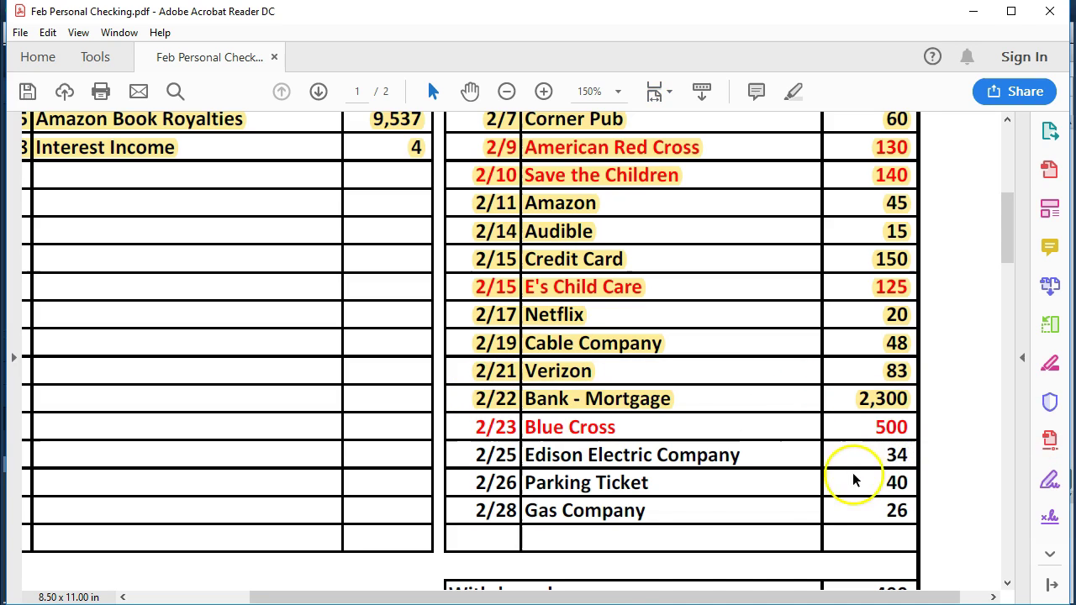
# Step: Return to the QuickBooks register and record a 500.00 payment to Blue Cross dated 02/23/2020, number E, under Insurance - Medical
pyautogui.hotkey('alt', 'Tab')
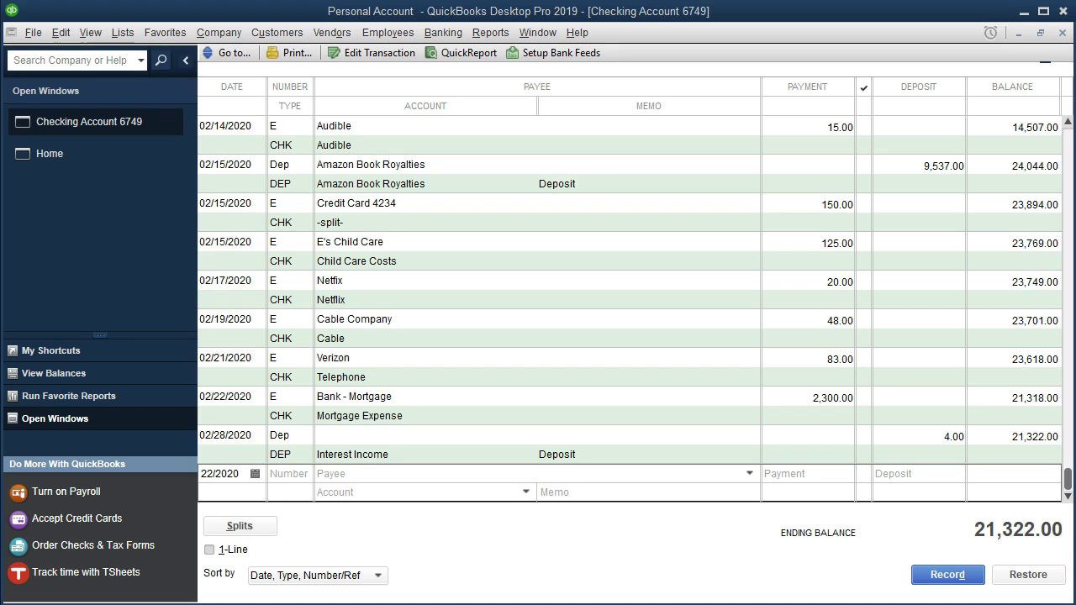
pyautogui.click(236, 474)
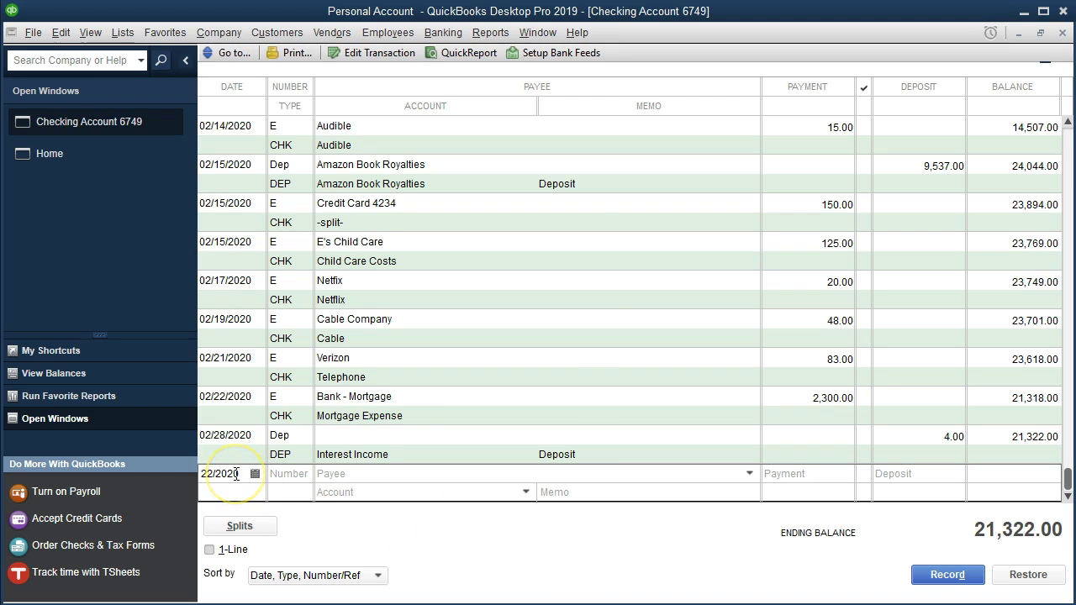
pyautogui.press('+')
pyautogui.press('Tab')
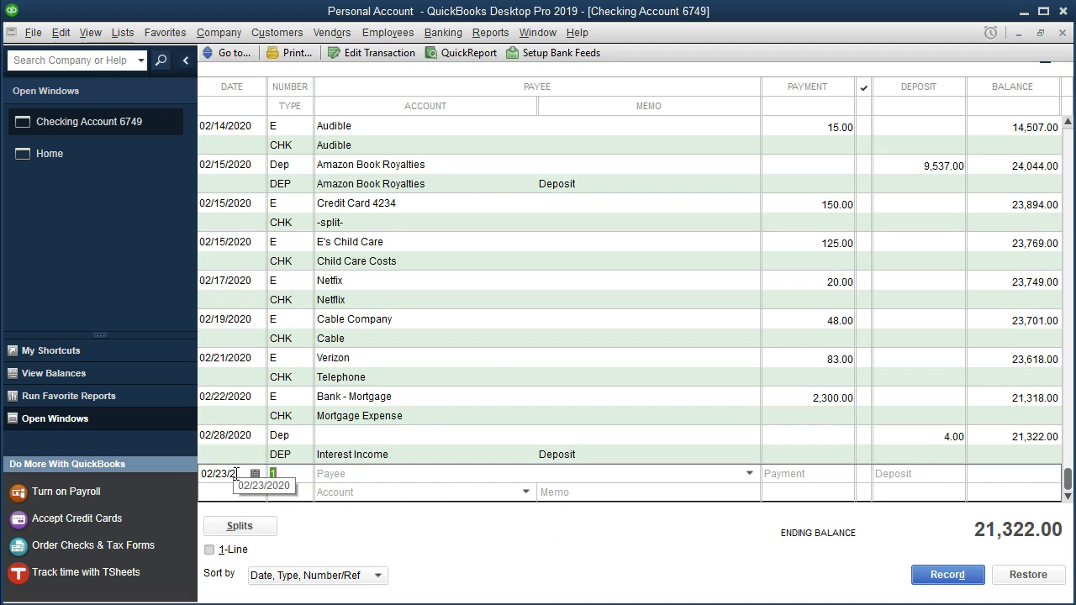
pyautogui.write('E')
pyautogui.press('Tab')
pyautogui.write('Bl')
pyautogui.press('Tab')
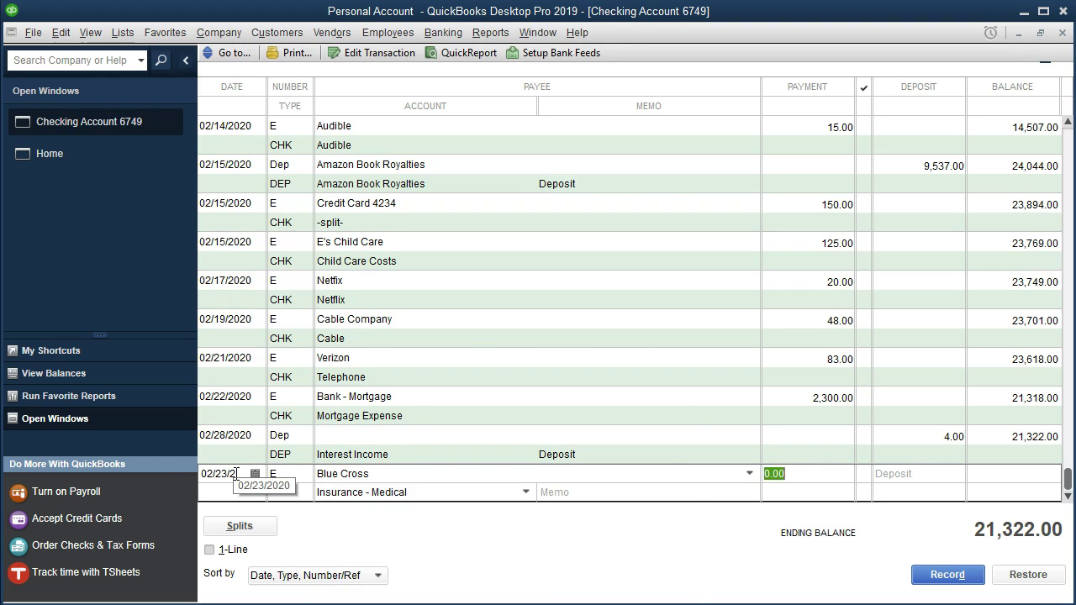
pyautogui.write('500')
pyautogui.press('Tab')
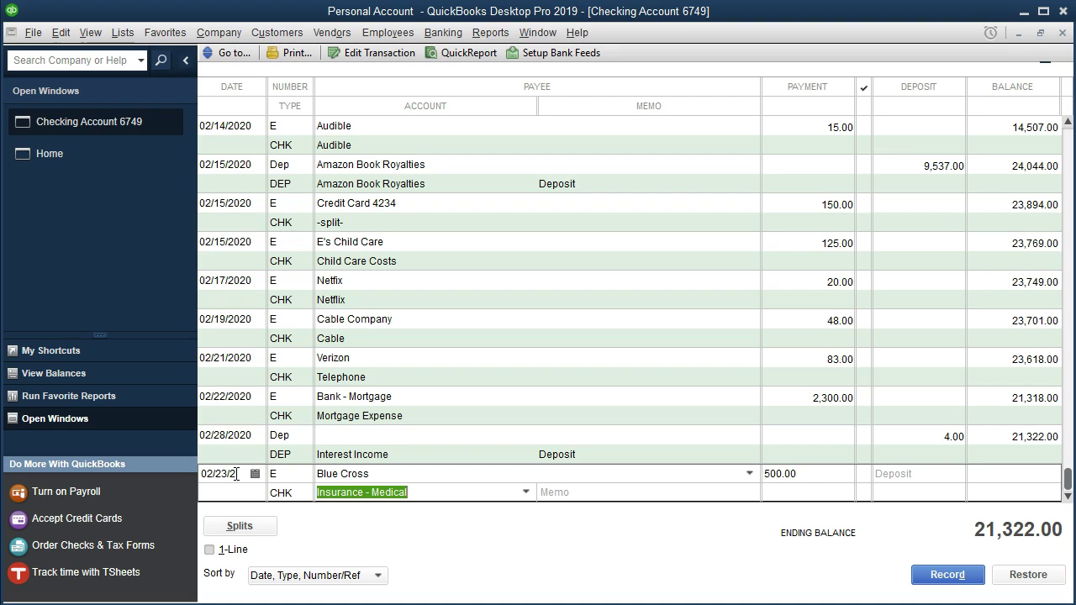
pyautogui.press('Return')
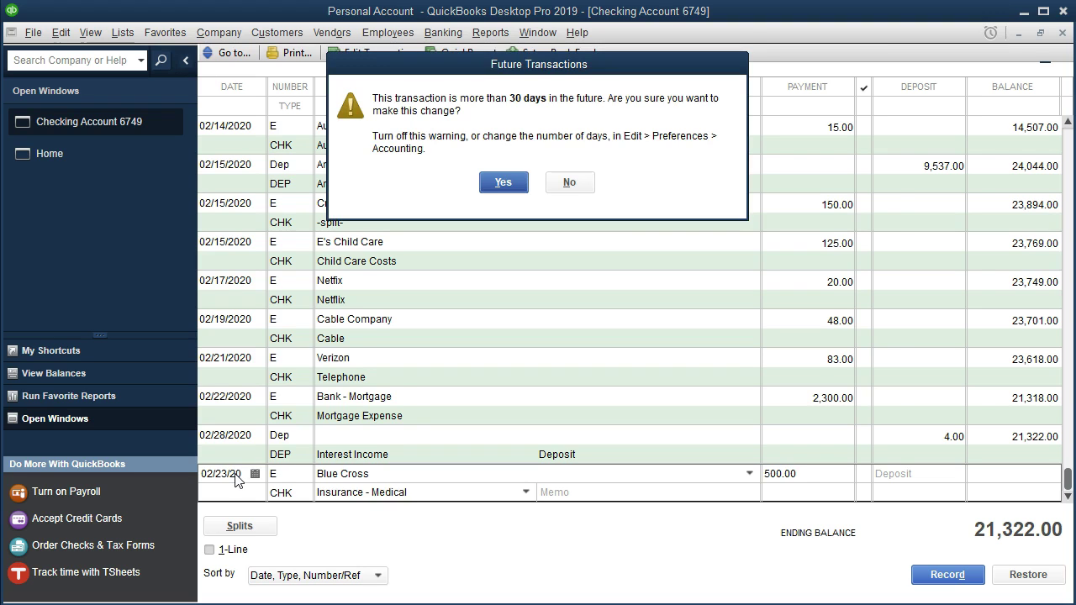
pyautogui.press('Return')
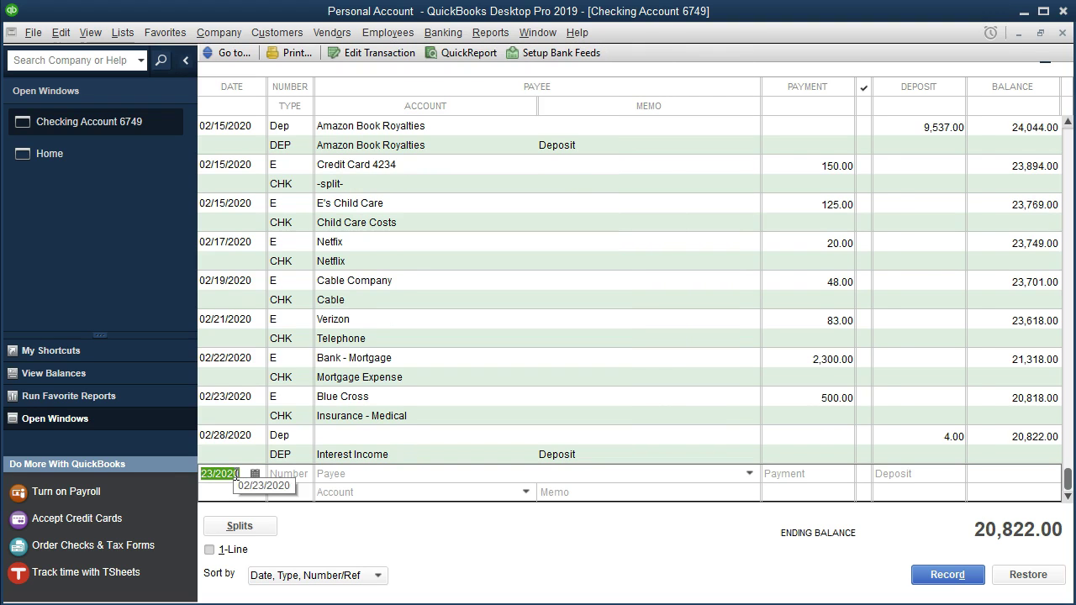
# Step: Switch to the bank statement PDF and highlight the 2/23 Blue Cross withdrawal line, including its amount
pyautogui.click(564, 603)
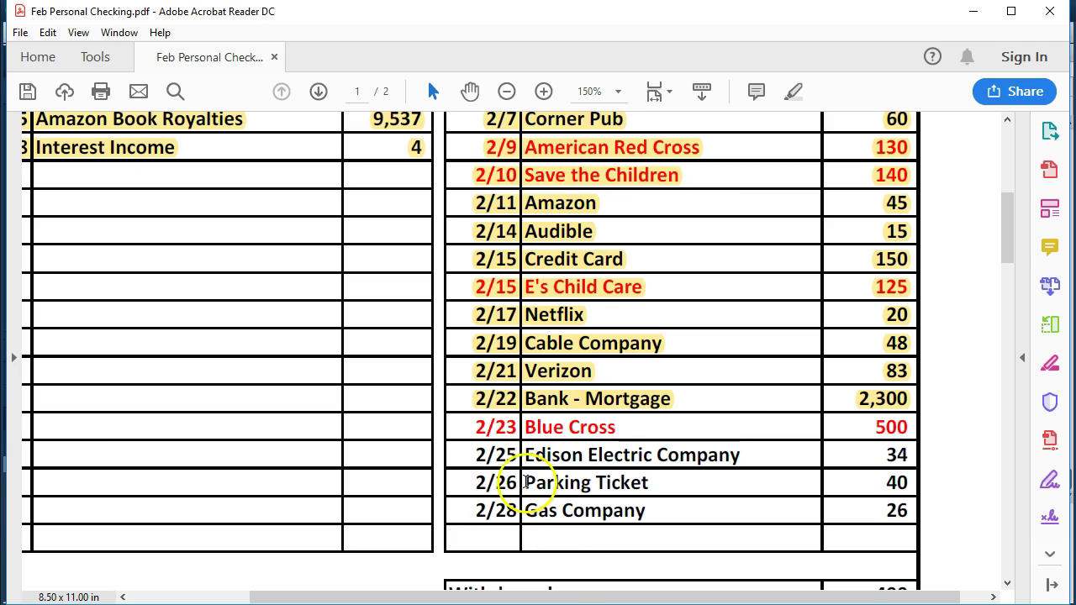
pyautogui.moveTo(457, 432); pyautogui.dragTo(914, 430)
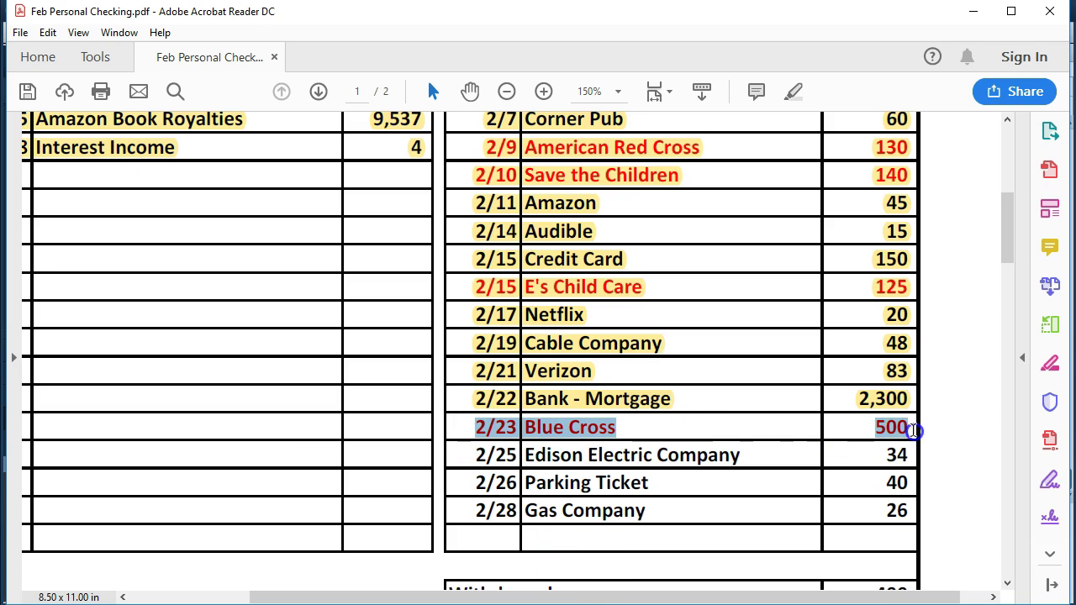
pyautogui.rightClick(914, 430)
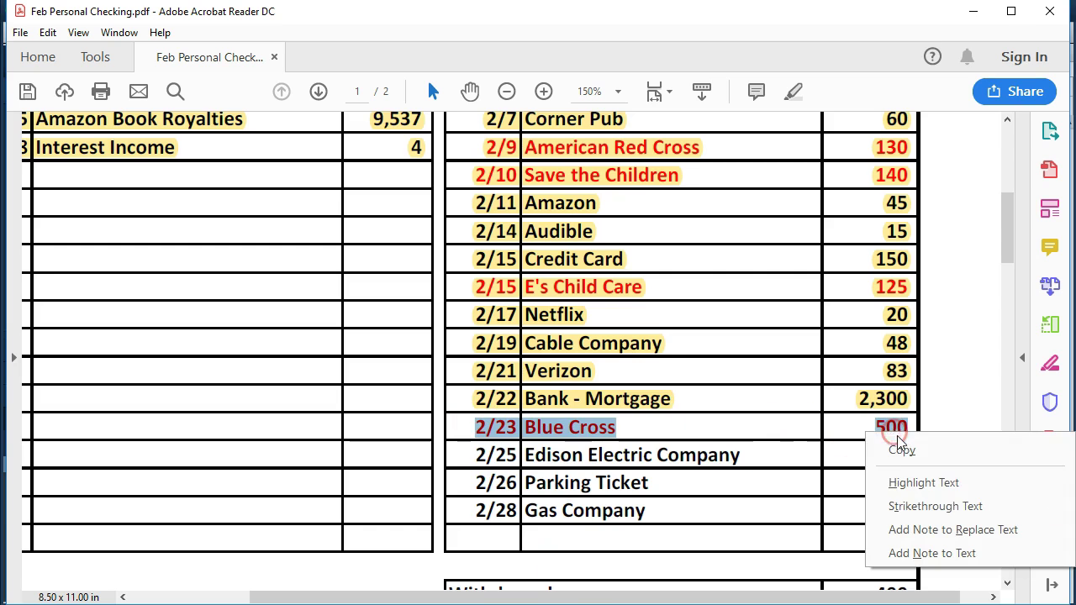
pyautogui.click(900, 483)
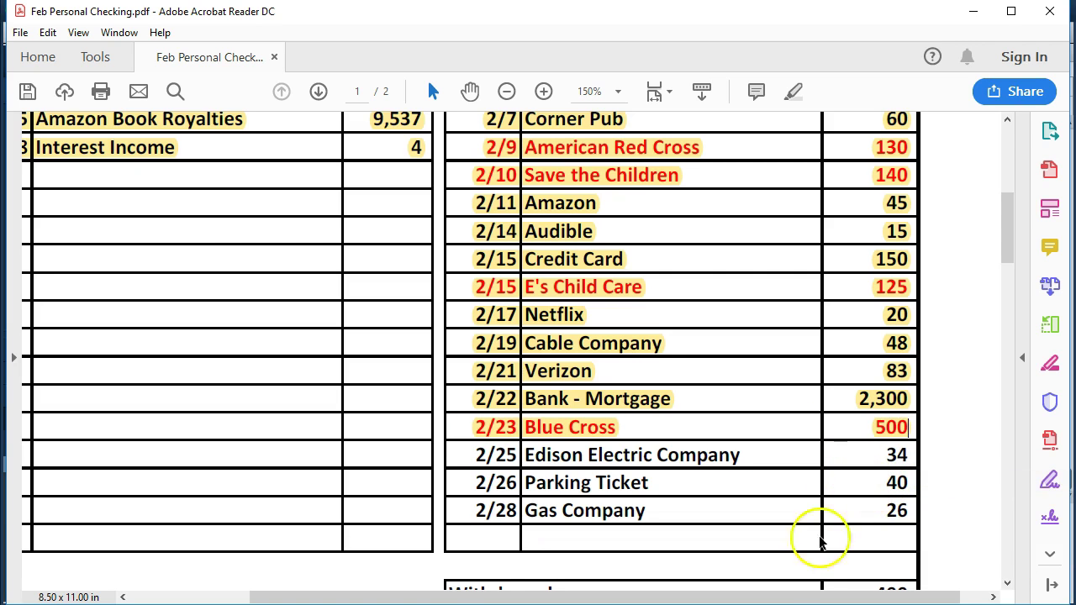
# Step: Return to the QuickBooks register and record a 34.00 payment to Edison Electric Company dated 02/23/2020, number E, under Utilities
pyautogui.click(732, 599)
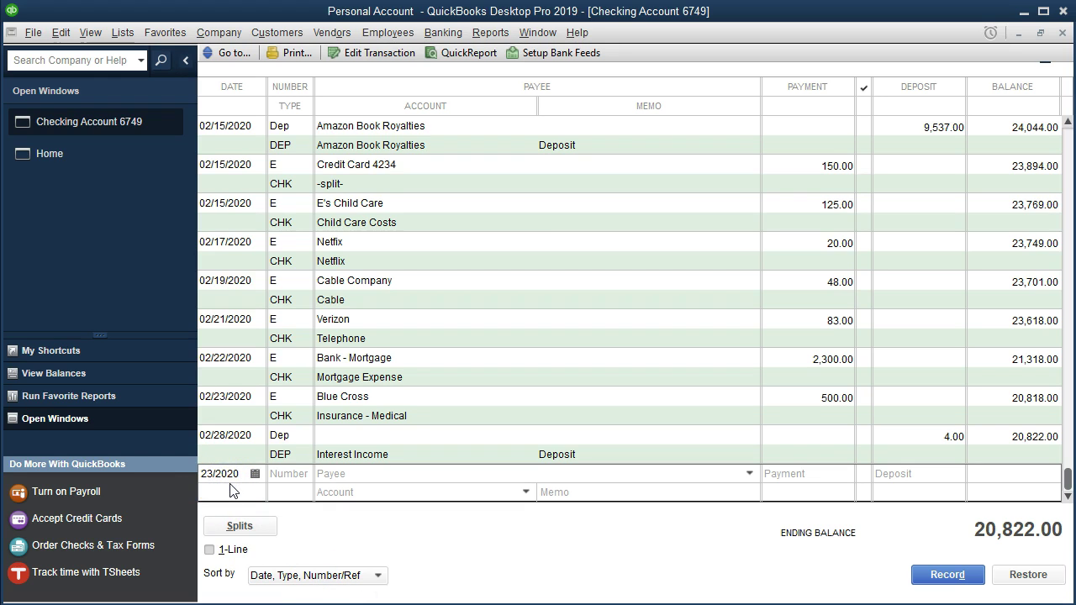
pyautogui.press('Tab')
pyautogui.write('E')
pyautogui.press('Tab')
pyautogui.write('Ed')
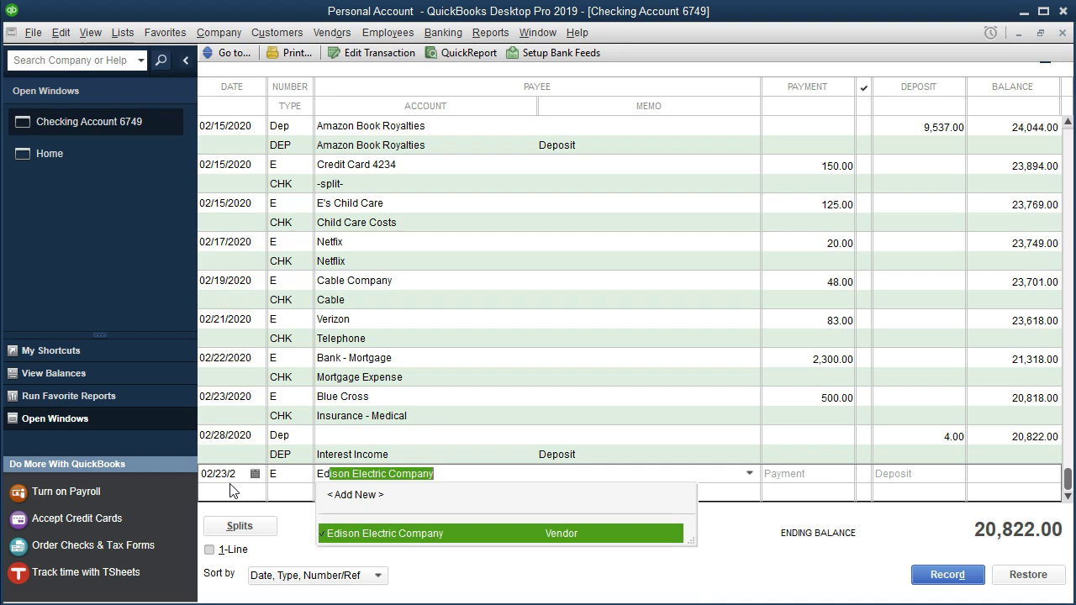
pyautogui.press('Tab')
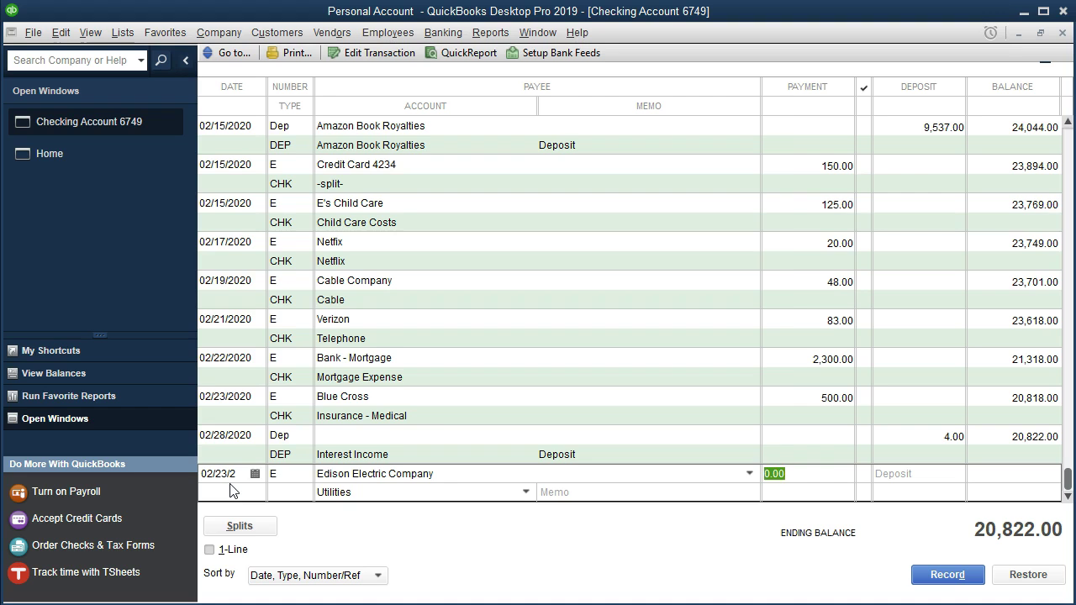
pyautogui.write('34')
pyautogui.press('Tab')
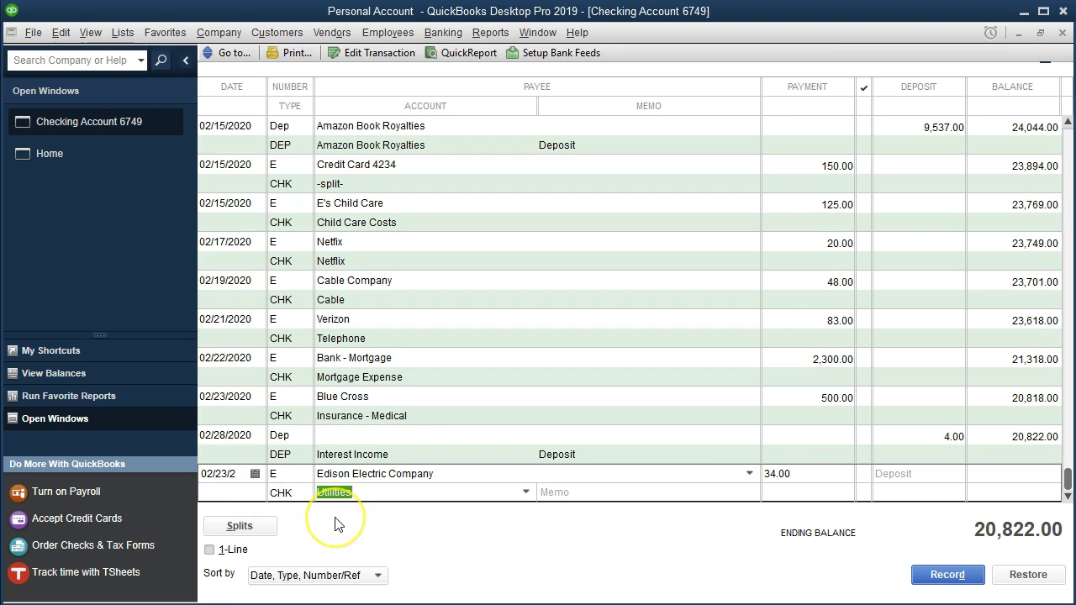
pyautogui.press('Return')
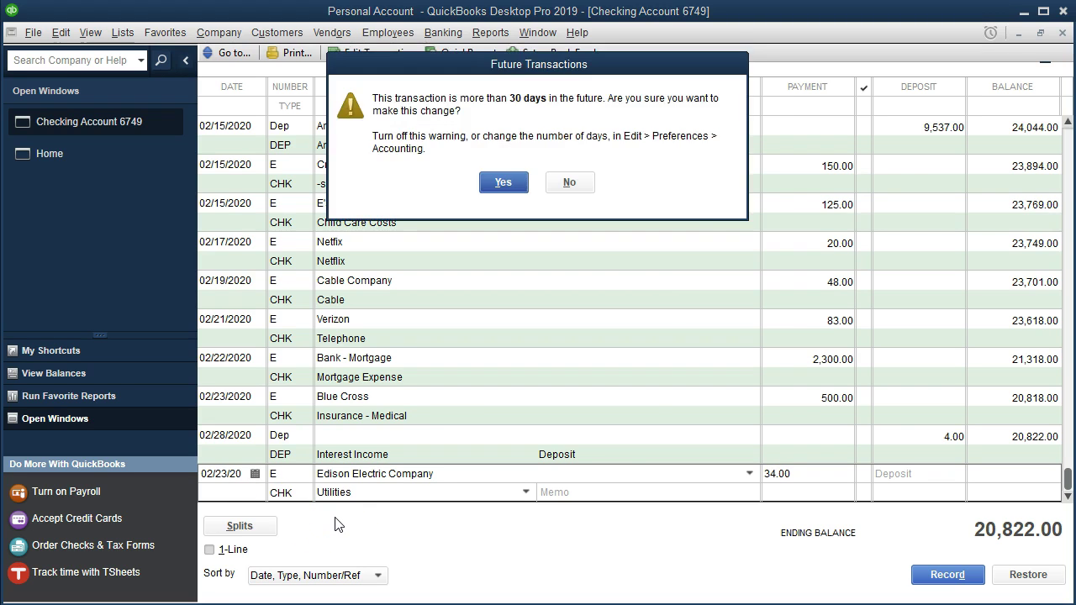
pyautogui.press('Return')
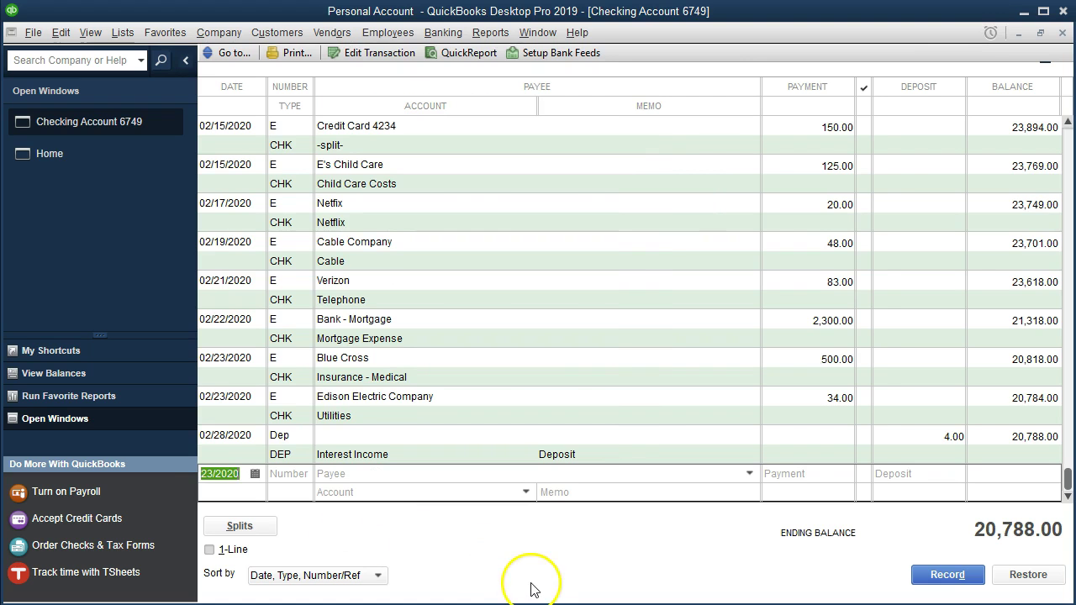
# Step: Switch to the bank statement PDF and highlight the 2/25 Edison Electric Company withdrawal line, including its amount
pyautogui.click(589, 604)
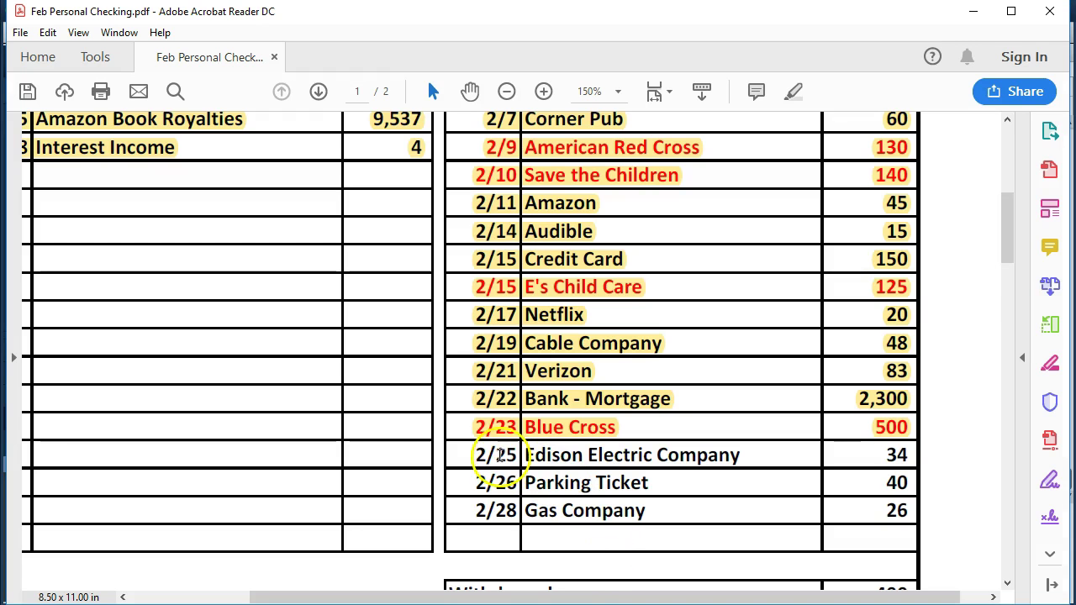
pyautogui.moveTo(471, 457); pyautogui.dragTo(737, 461)
pyautogui.click(859, 458)
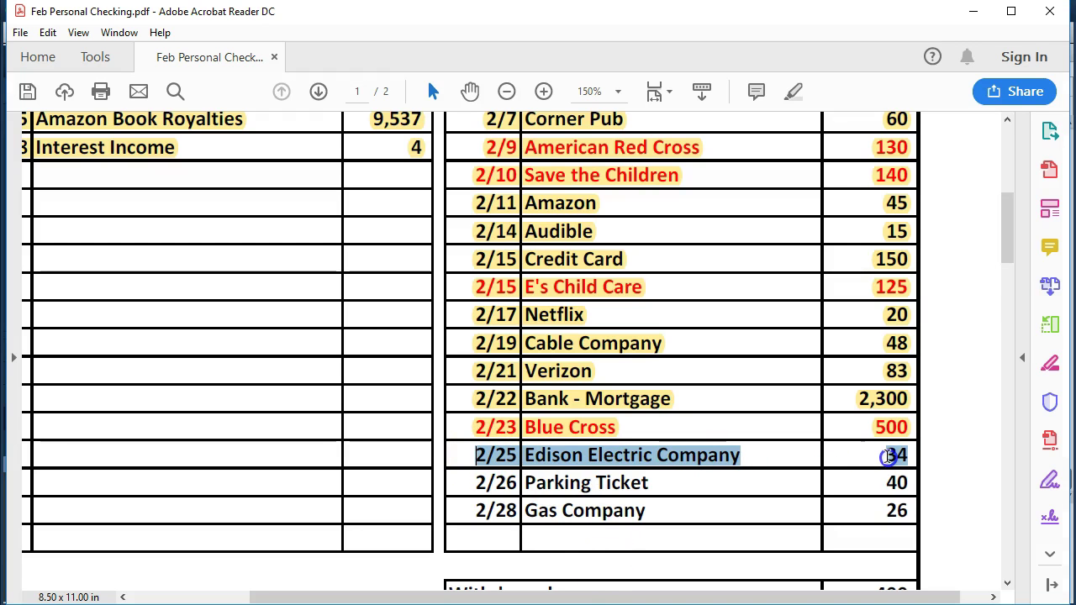
pyautogui.rightClick(894, 454)
pyautogui.click(912, 508)
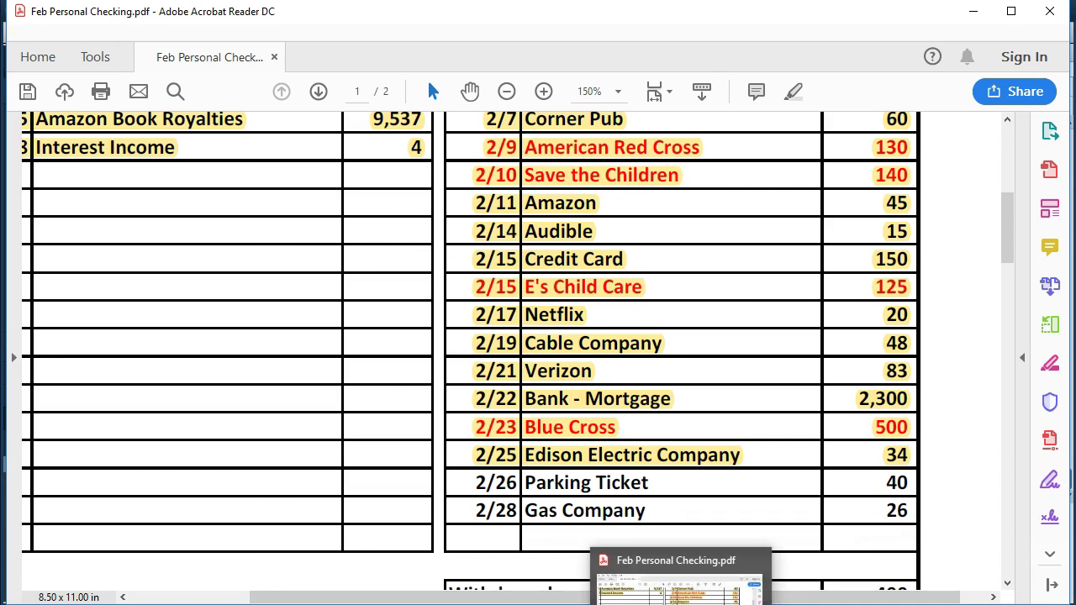
# Step: Return to the QuickBooks register and start an entry dated 02/26/2020, number E, adding the payee Parking Ticket as a new vendor
pyautogui.hotkey('alt', 'Tab')
pyautogui.click(240, 473)
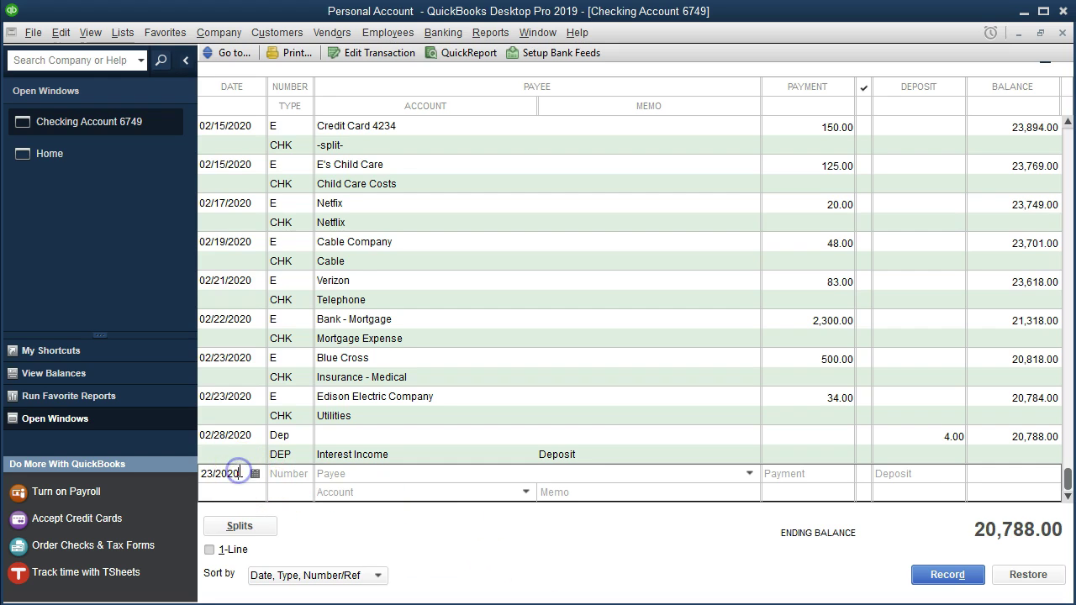
pyautogui.press('+')
pyautogui.press('+')
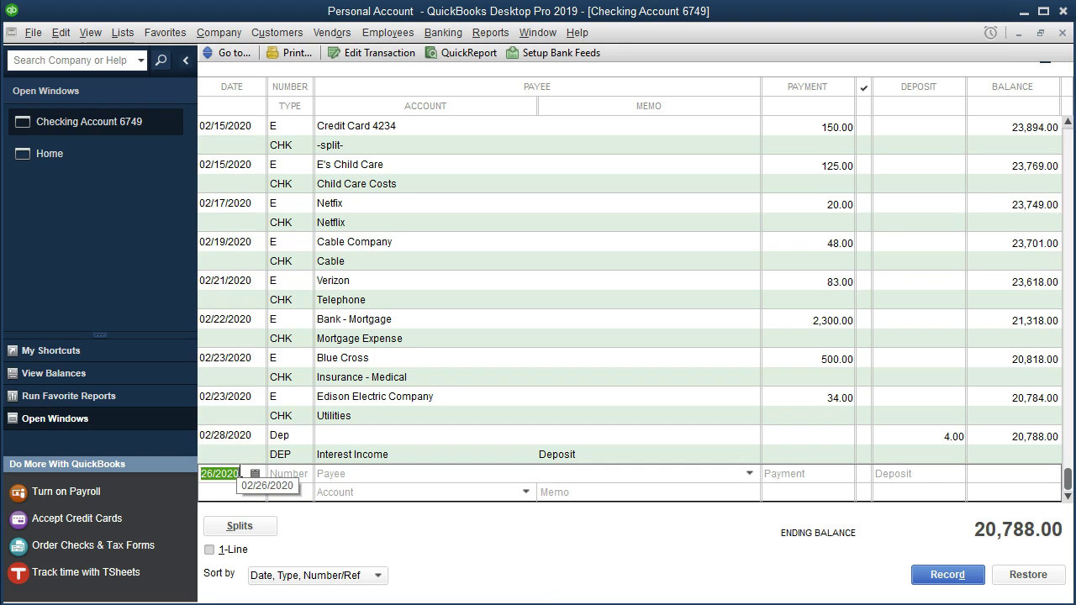
pyautogui.press('Tab')
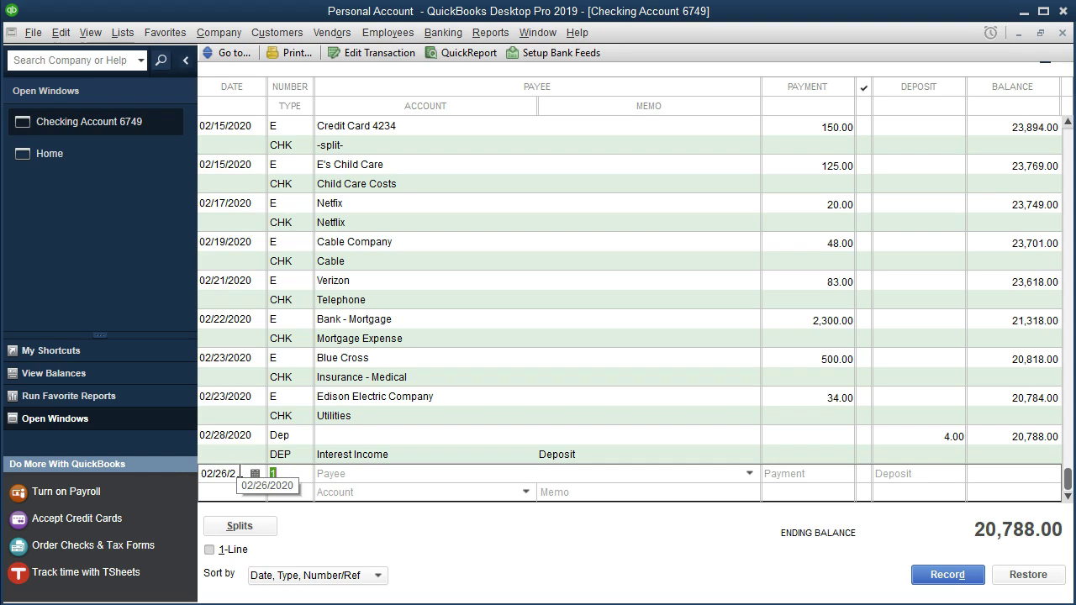
pyautogui.write('E')
pyautogui.press('Tab')
pyautogui.write('P')
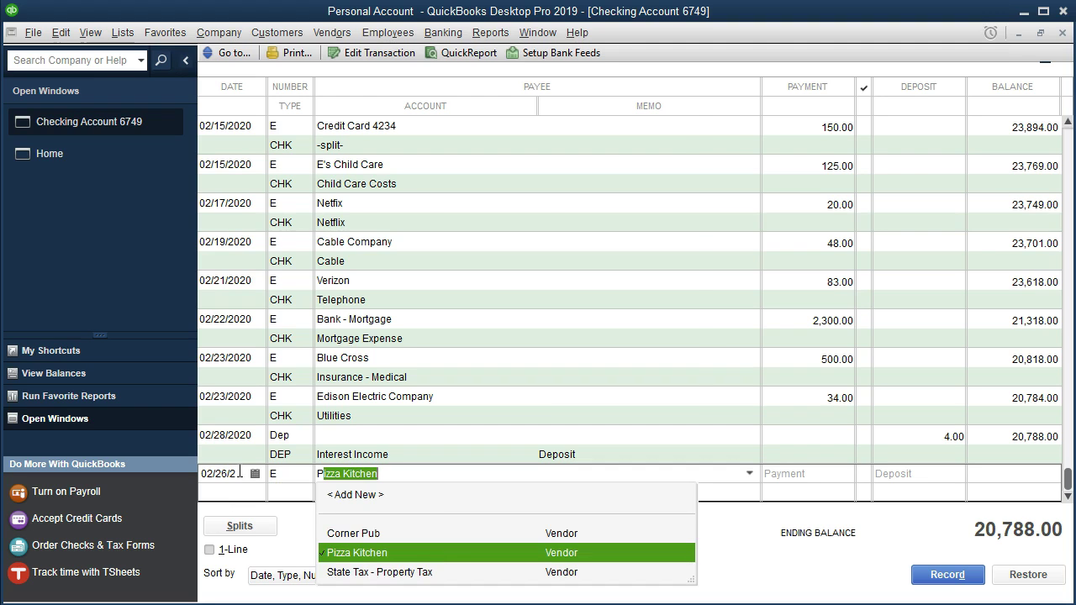
pyautogui.write('arking ')
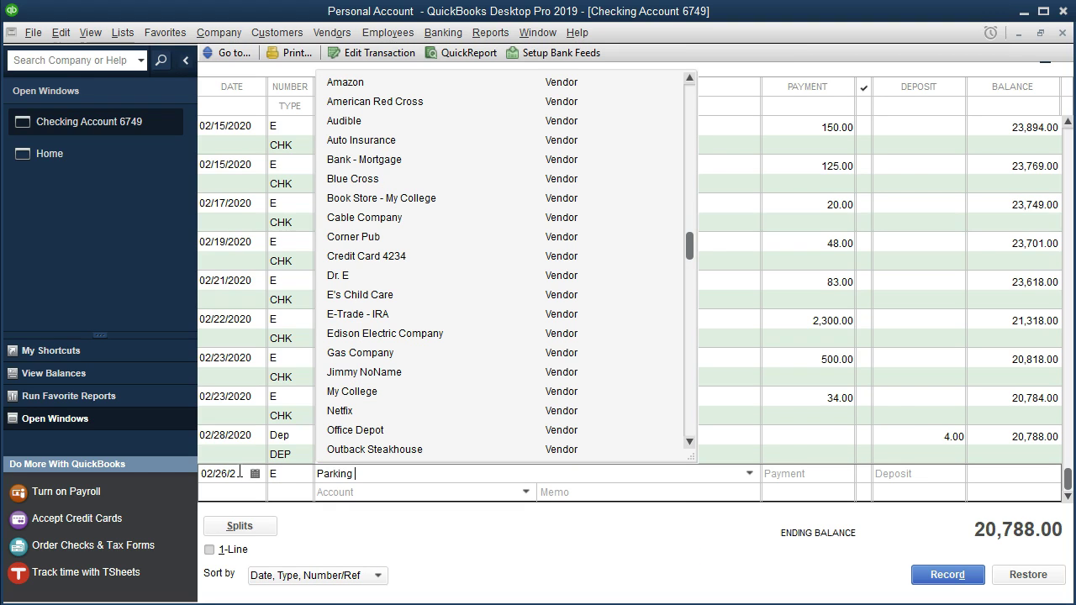
pyautogui.write('Ticket')
pyautogui.press('Tab')
pyautogui.press('Return')
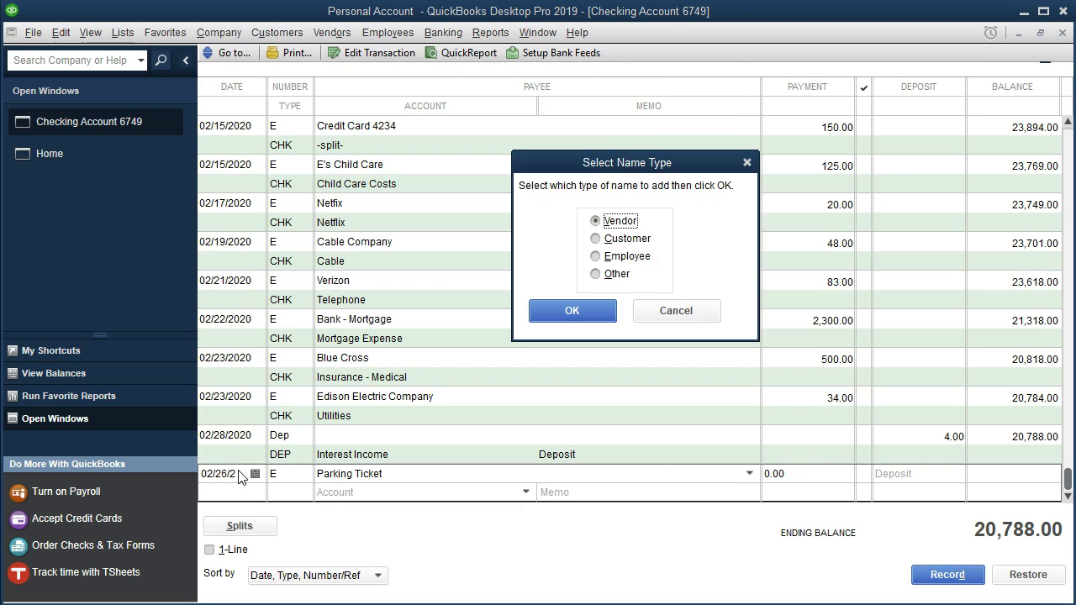
pyautogui.click(560, 312)
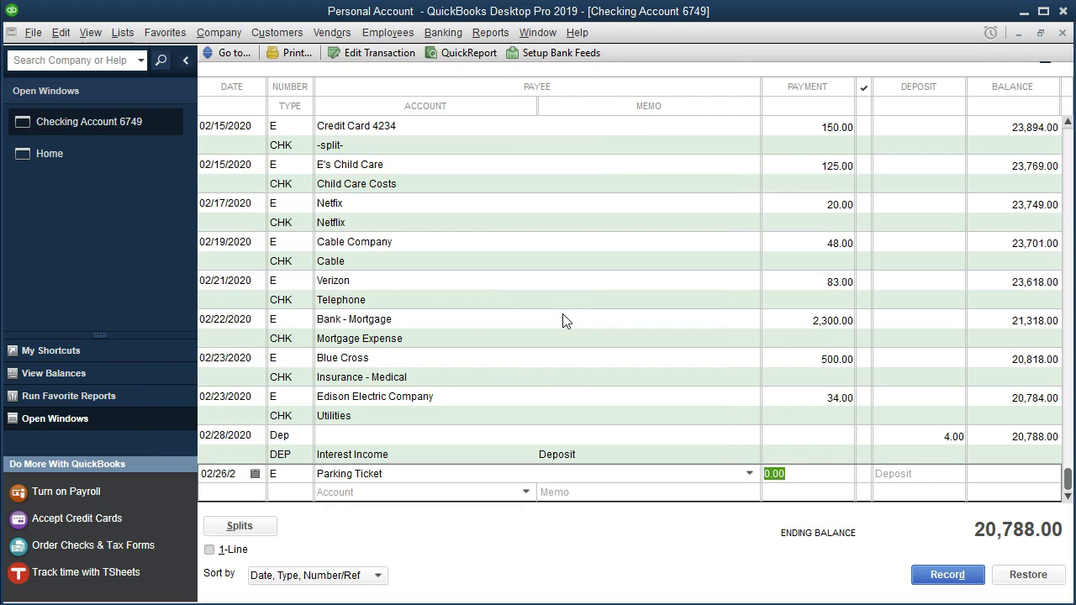
# Step: Complete the Parking Ticket entry with a payment of 40.00 and account Miscellaneous, and record it
pyautogui.write('40')
pyautogui.press('Tab')
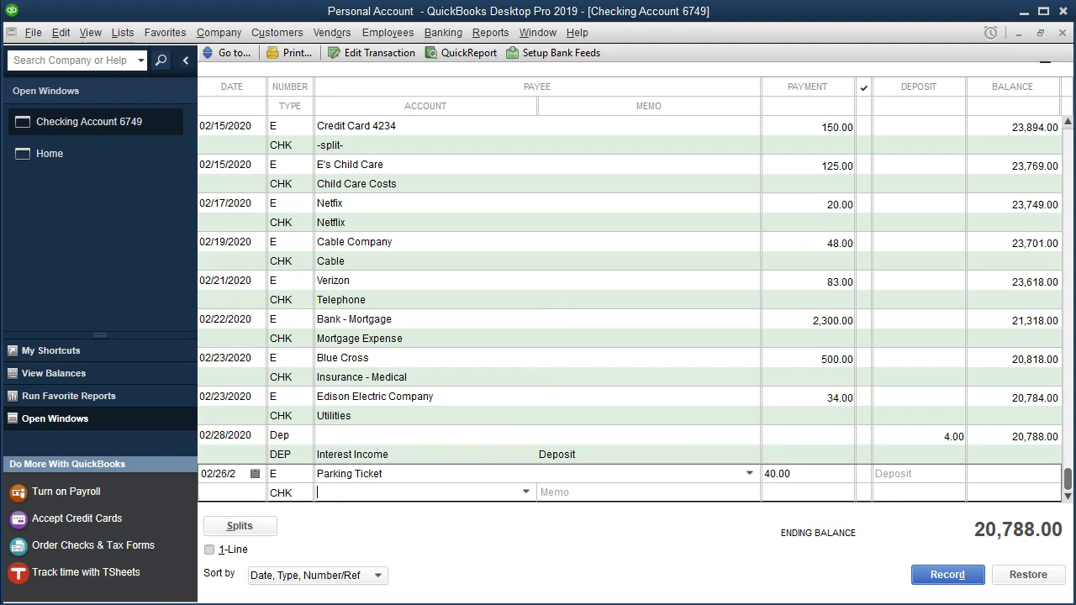
pyautogui.click(373, 497)
pyautogui.write('M')
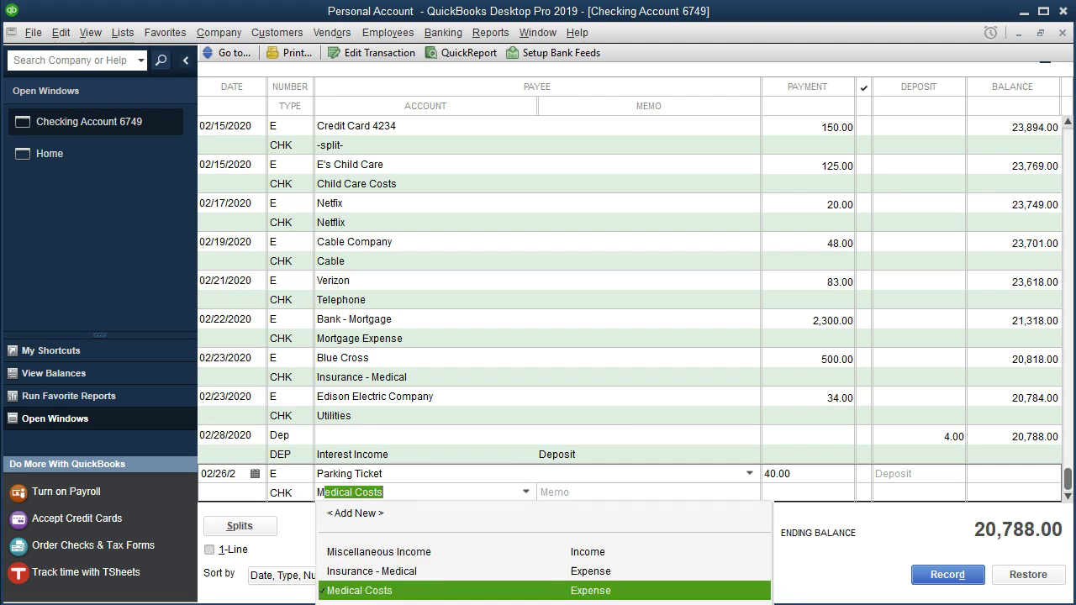
pyautogui.write('iscellaneous')
pyautogui.press('Tab')
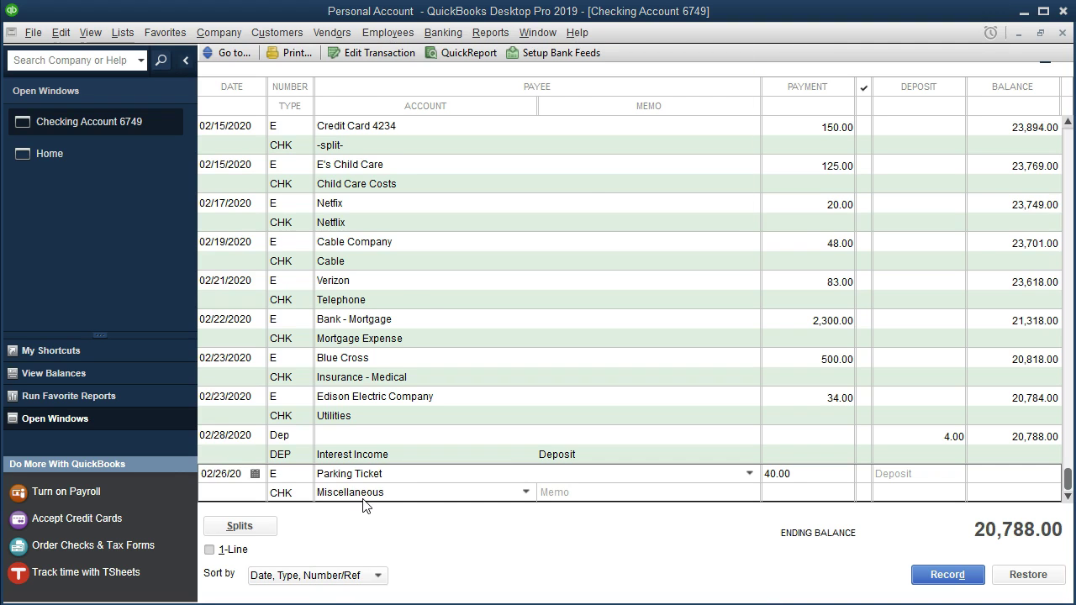
pyautogui.press('Return')
pyautogui.press('Return')
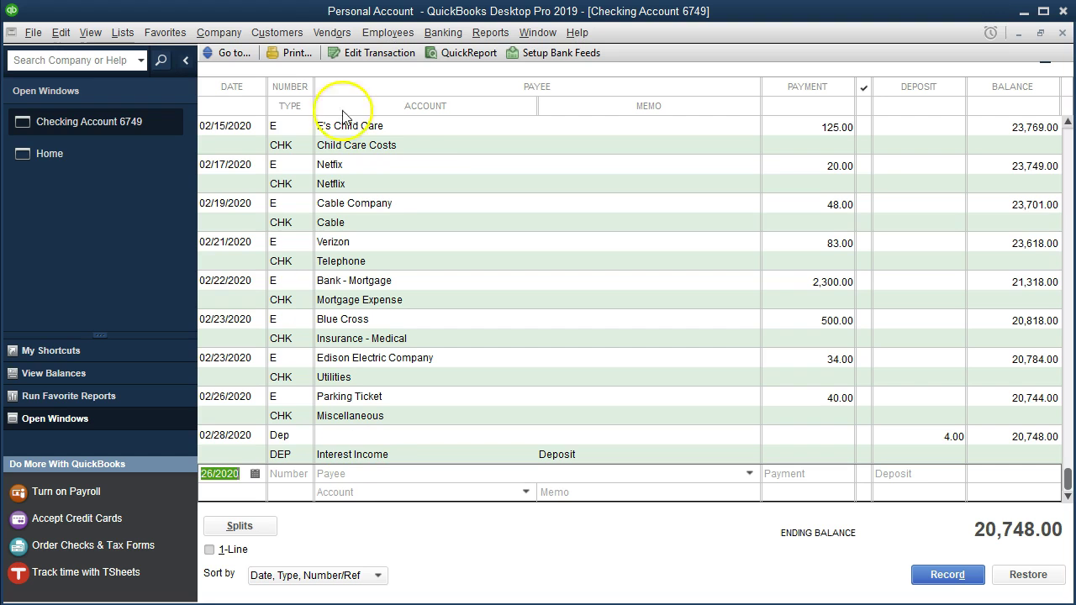
# Step: Look through the Vendor Center's vendor list for Parking Ticket and close the center
pyautogui.click(328, 32)
pyautogui.click(339, 56)
pyautogui.scroll(-3, 360, 449)
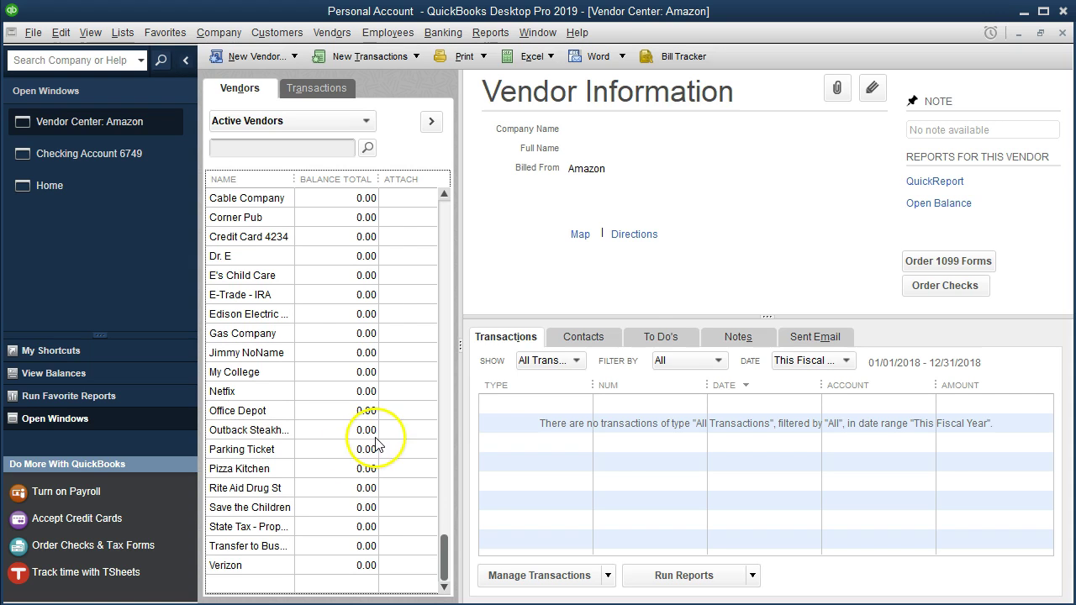
pyautogui.click(1063, 34)
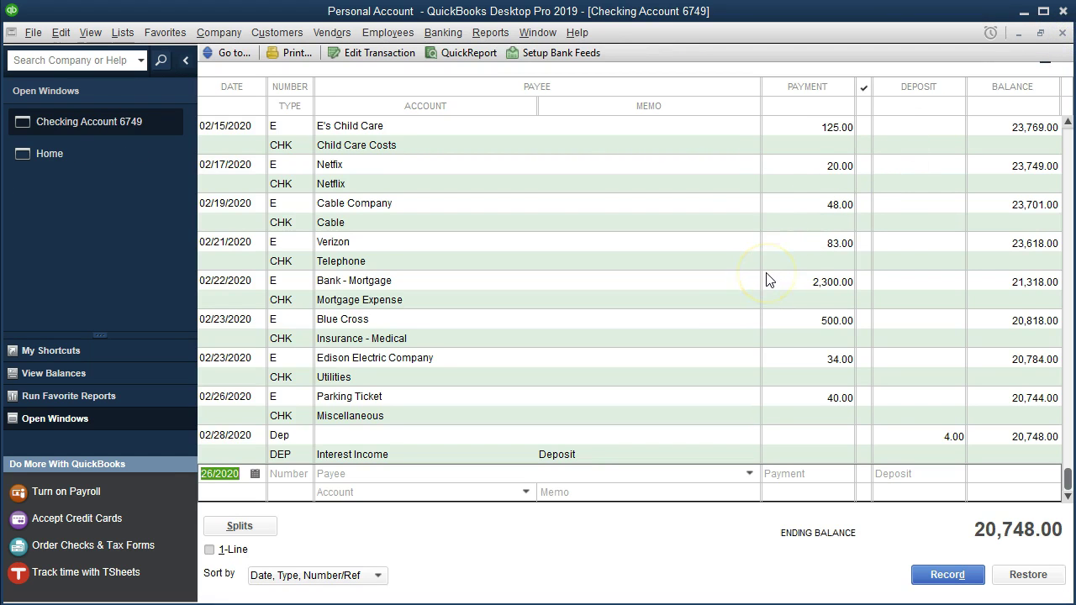
# Step: Switch to the bank statement PDF and highlight the 2/26 Parking Ticket withdrawal line, including its amount
pyautogui.hotkey('alt', 'Tab')
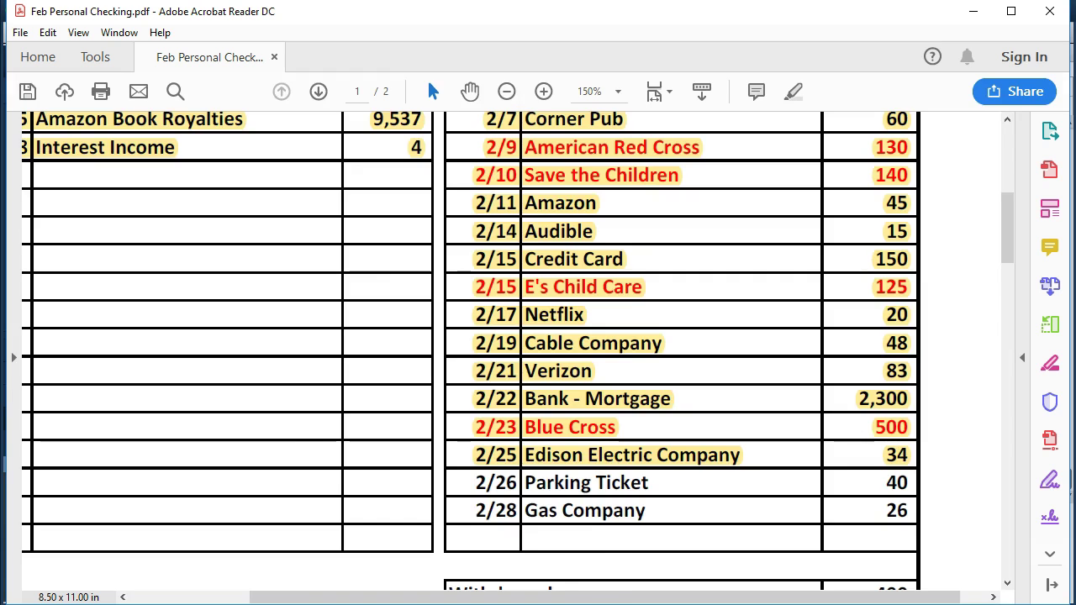
pyautogui.moveTo(476, 476); pyautogui.dragTo(903, 483)
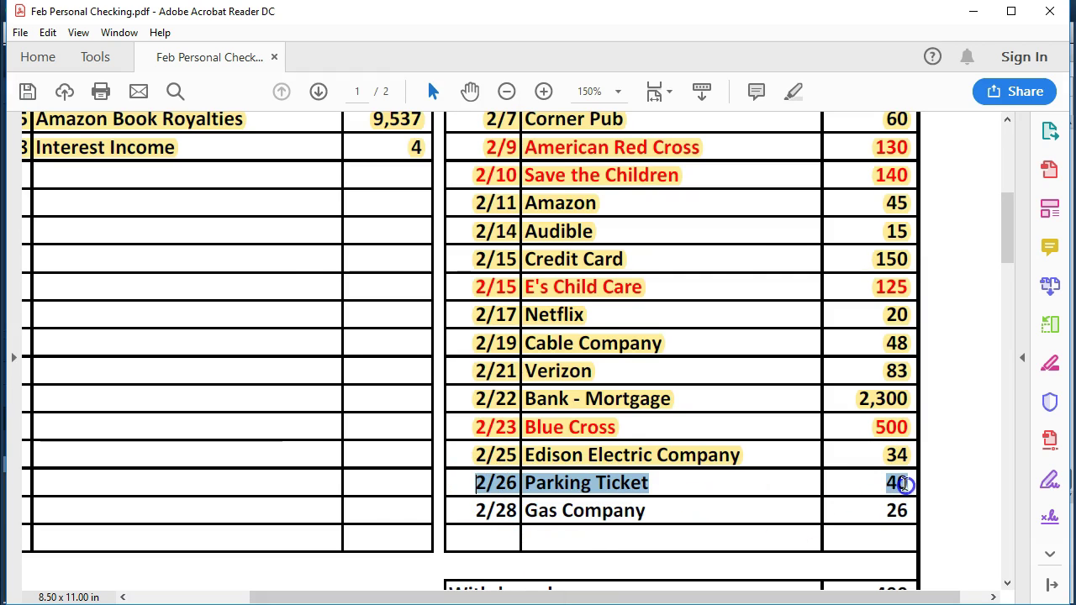
pyautogui.rightClick(904, 488)
pyautogui.click(901, 503)
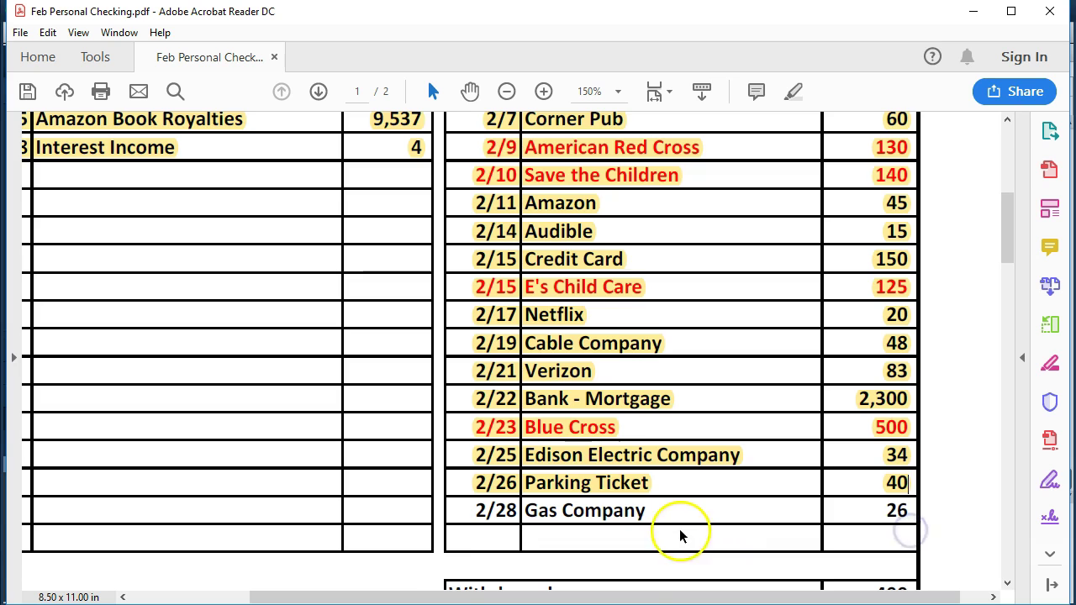
# Step: Return to the QuickBooks register and record a 26.00 payment to Gas Company dated 02/28/2020, number E, under Utilities
pyautogui.scroll(-3, 663, 515)
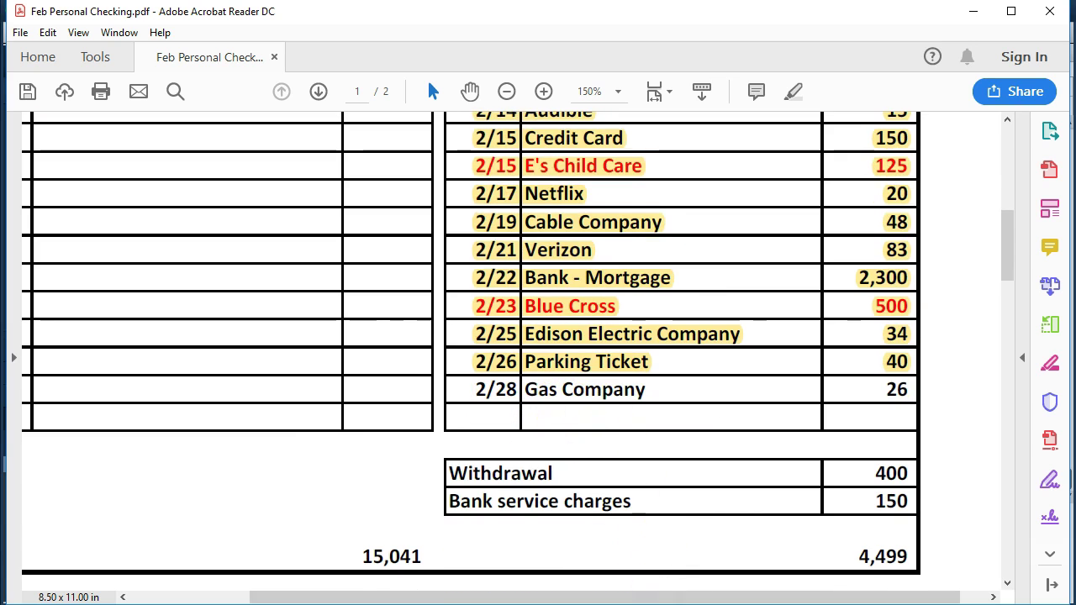
pyautogui.hotkey('alt', 'Tab')
pyautogui.click(229, 473)
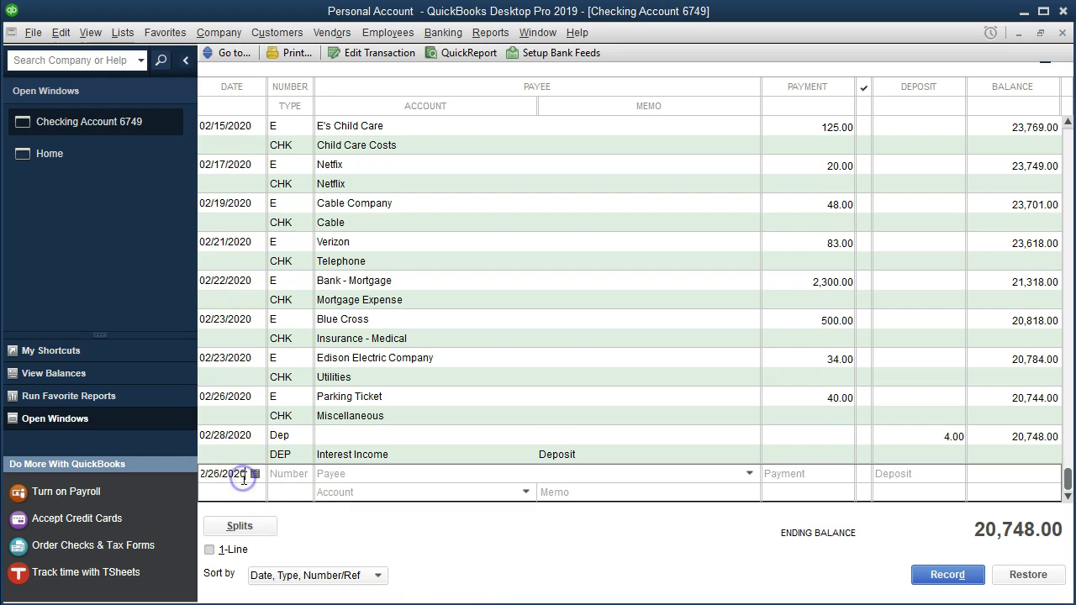
pyautogui.press('+')
pyautogui.press('Tab')
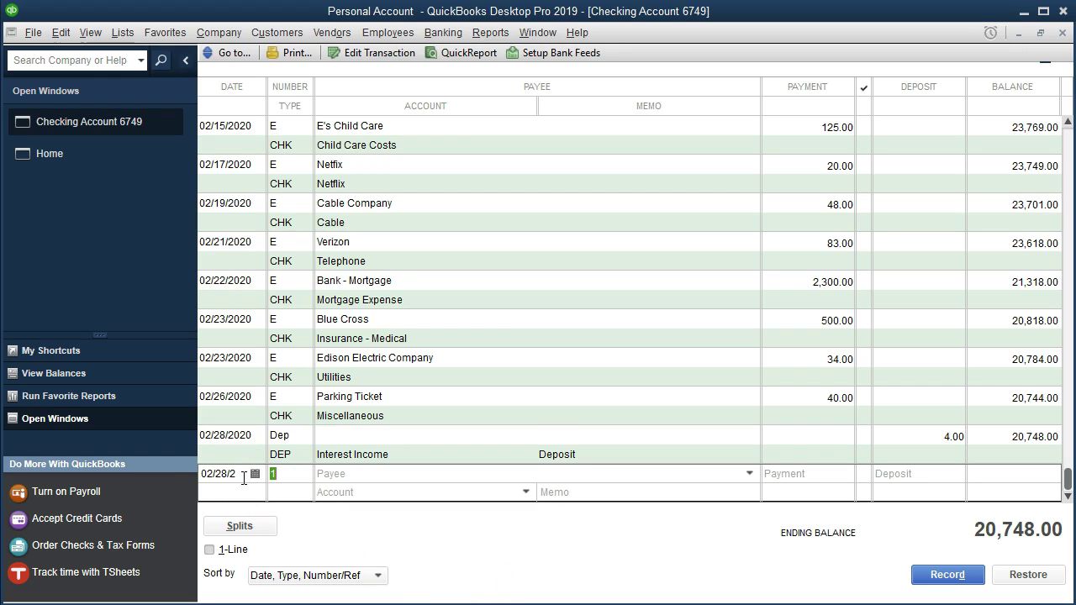
pyautogui.write('E')
pyautogui.press('Tab')
pyautogui.write('Ga')
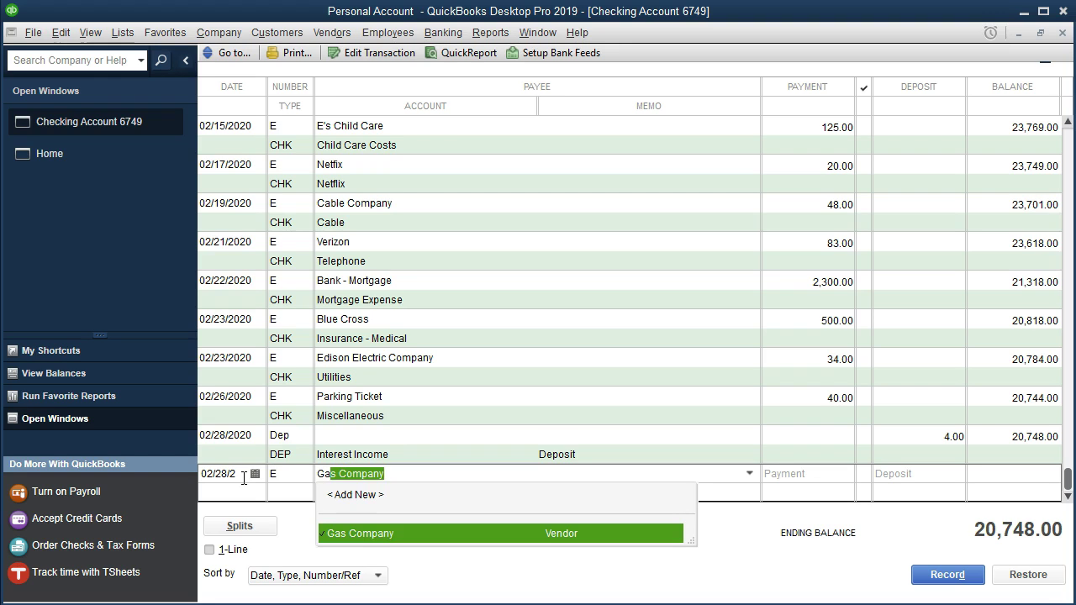
pyautogui.press('Tab')
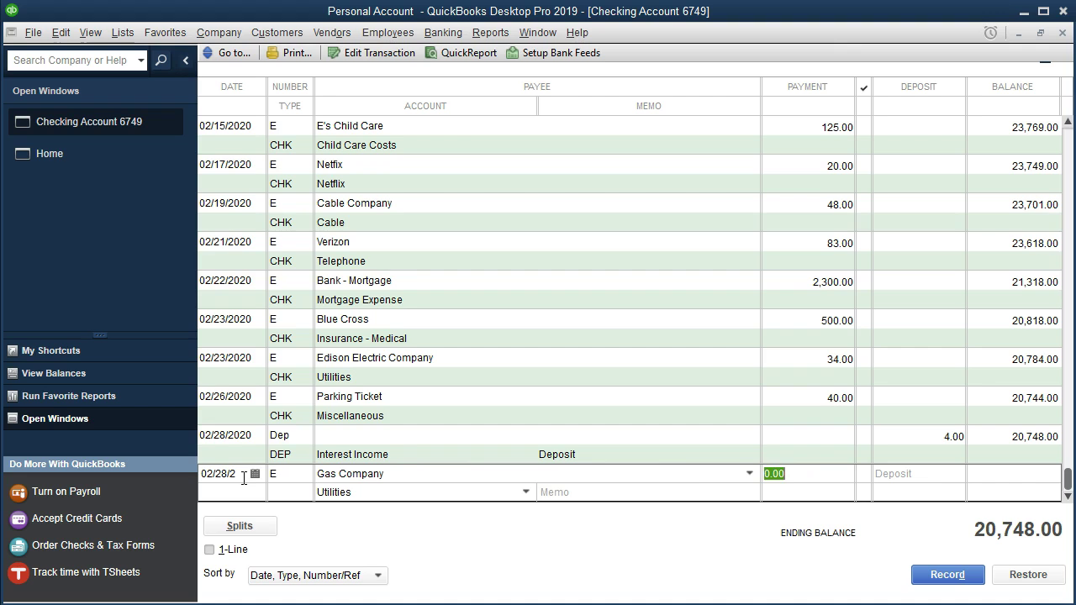
pyautogui.write('26')
pyautogui.press('Tab')
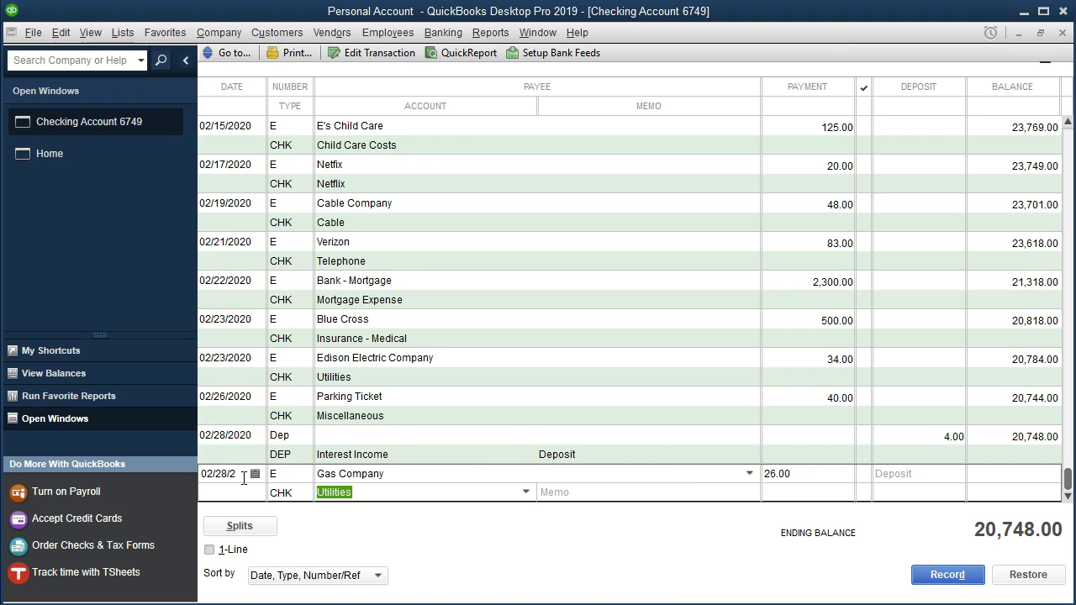
pyautogui.click(294, 525)
pyautogui.press('Return')
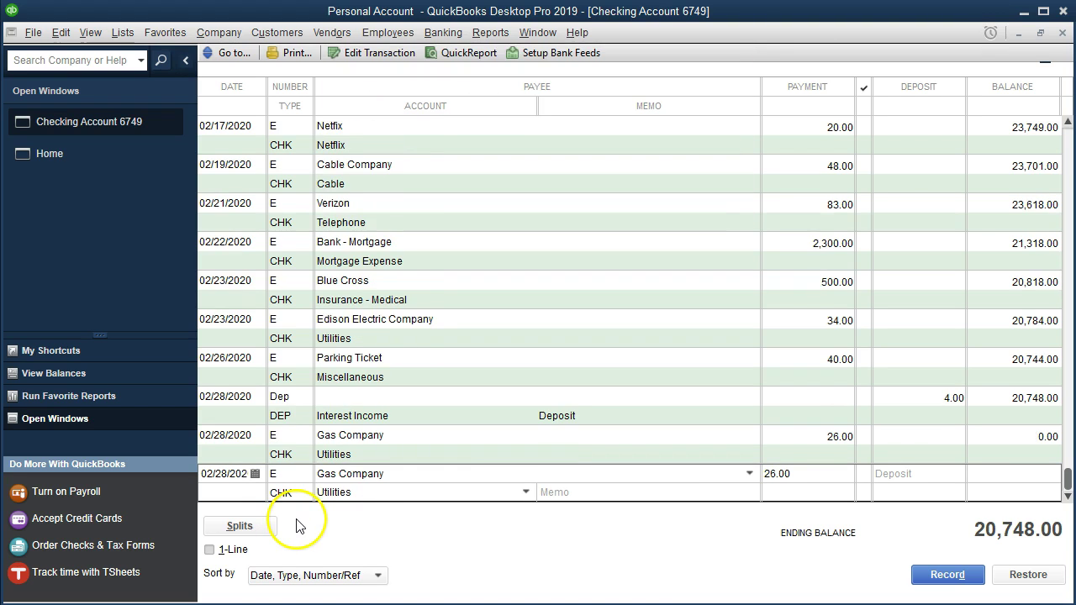
# Step: Switch to the bank statement PDF and highlight the 2/28 Gas Company withdrawal line, including its amount
pyautogui.hotkey('alt', 'Tab')
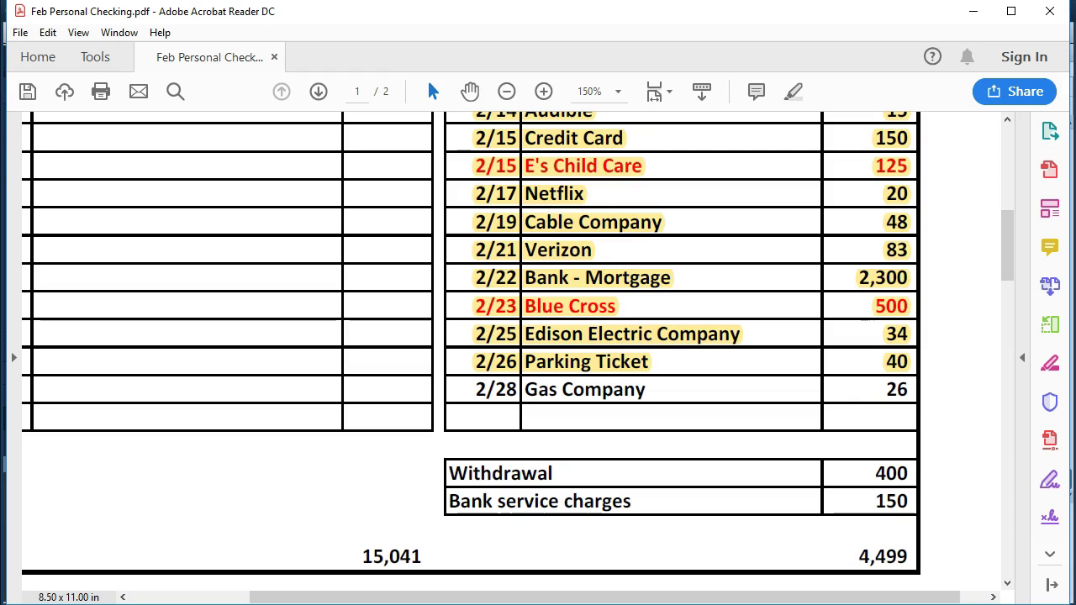
pyautogui.moveTo(478, 387); pyautogui.dragTo(913, 390)
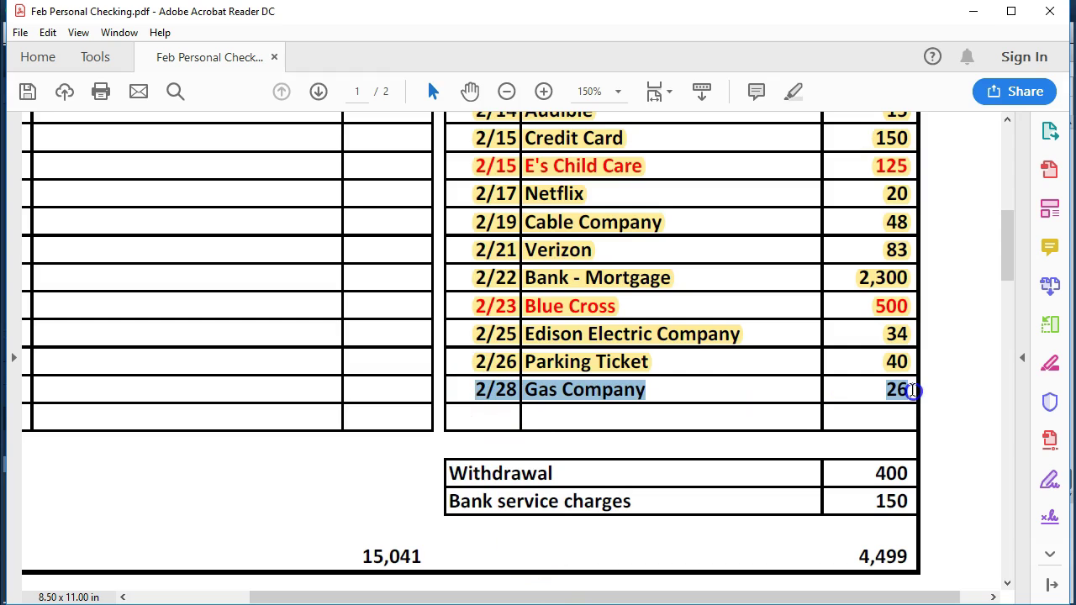
pyautogui.rightClick(912, 399)
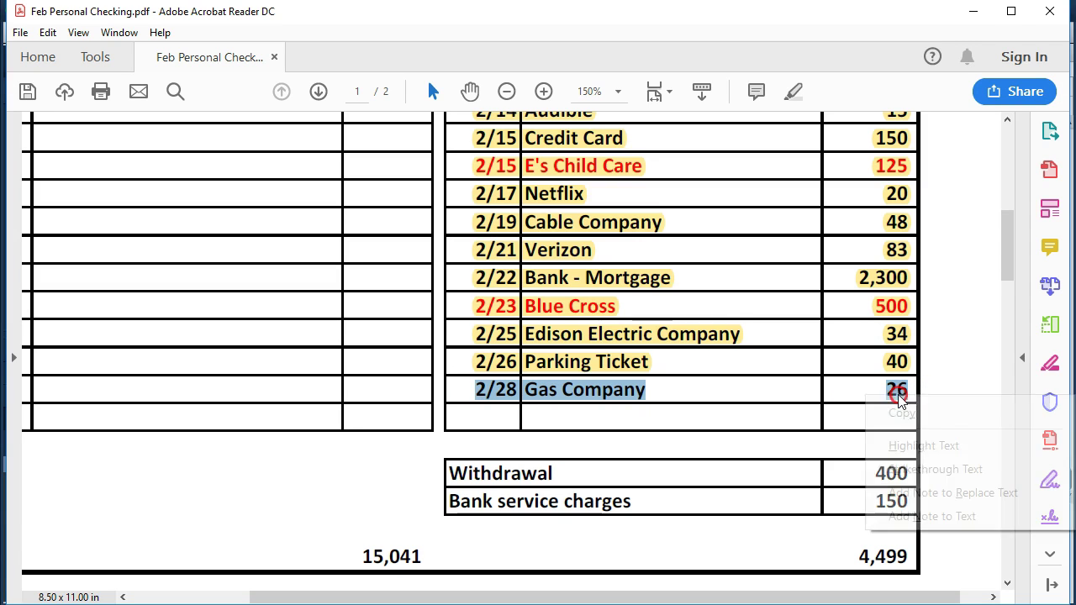
pyautogui.click(910, 444)
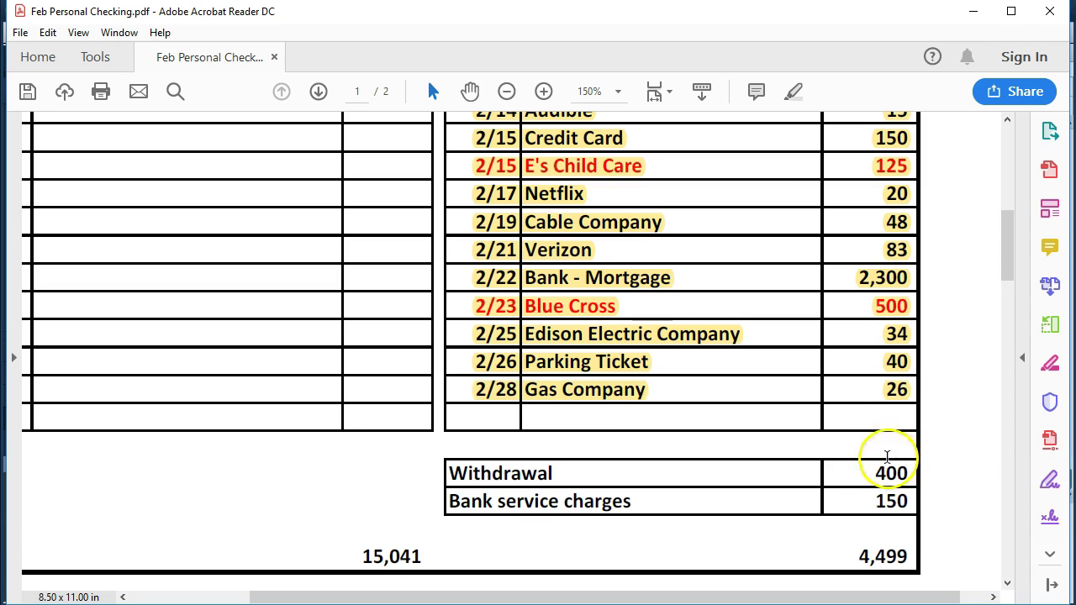
pyautogui.click(803, 479)
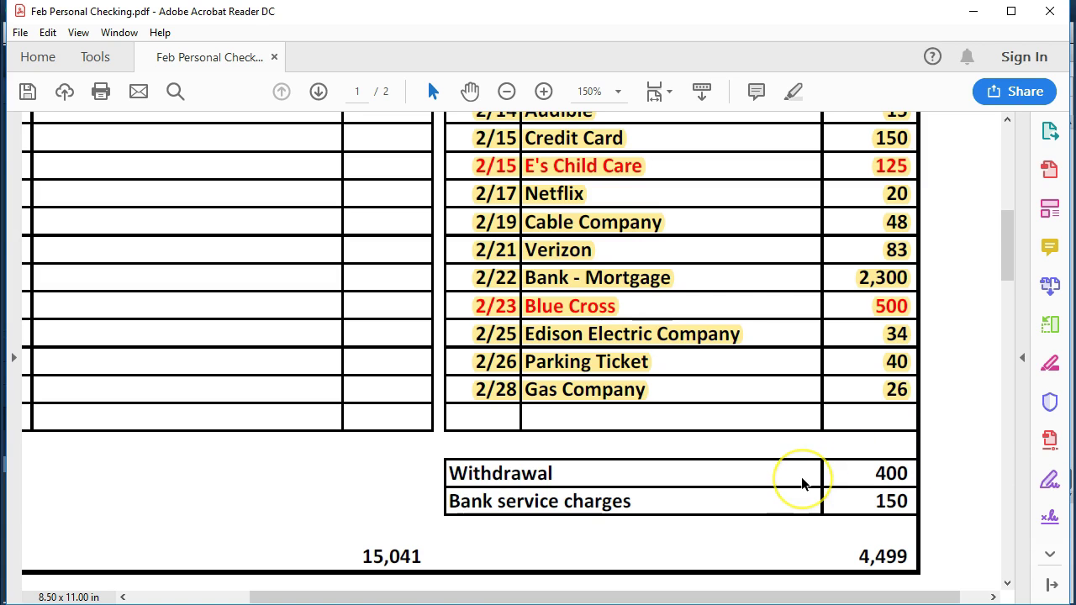
pyautogui.click(562, 560)
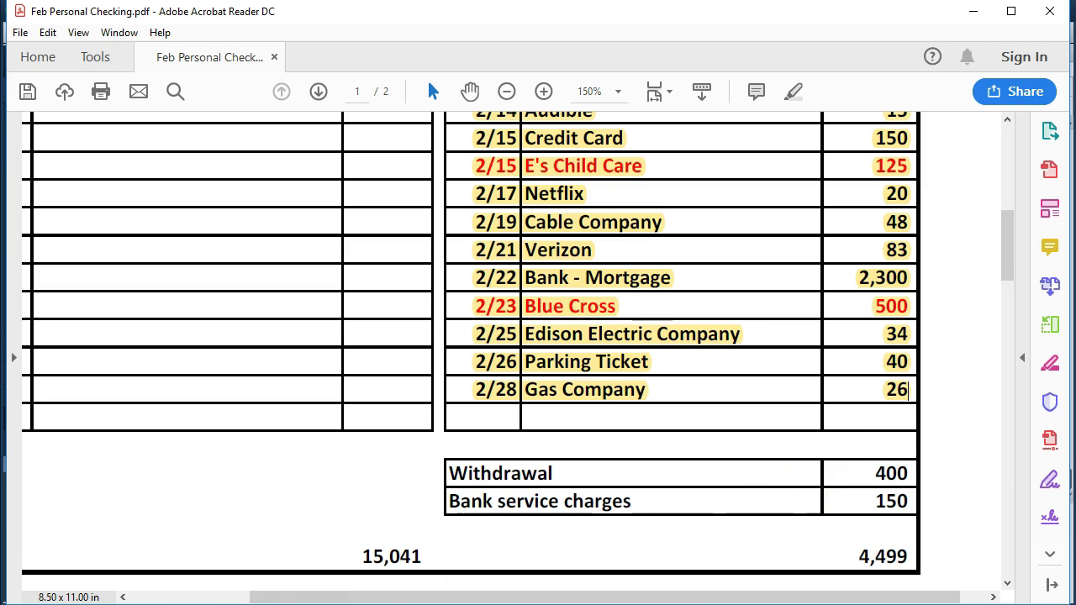